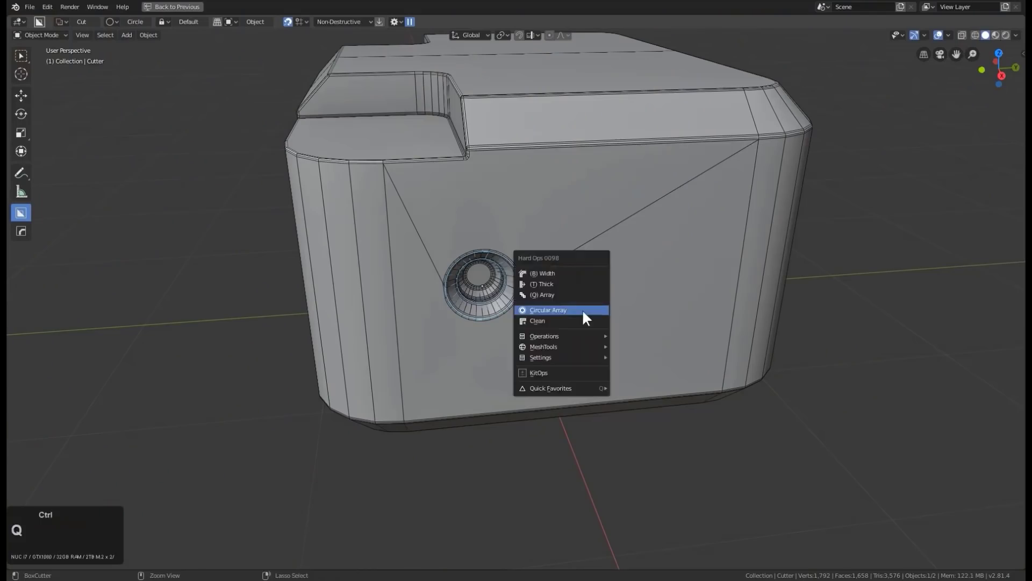
Apply a Hard Ops array to the bosses and raise the count to six
left_click(581, 309)
key("q")
left_click(582, 322)
scroll(580, 325, "up", 2)
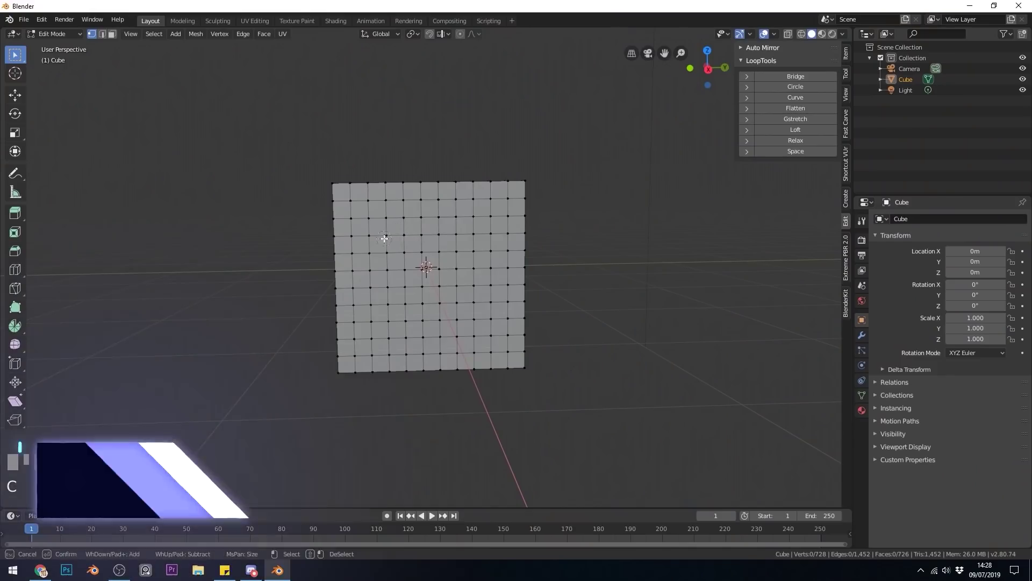
Round the face loop into a LoopTools circle, then add a plane and duplicate its edge loop
left_click(795, 87)
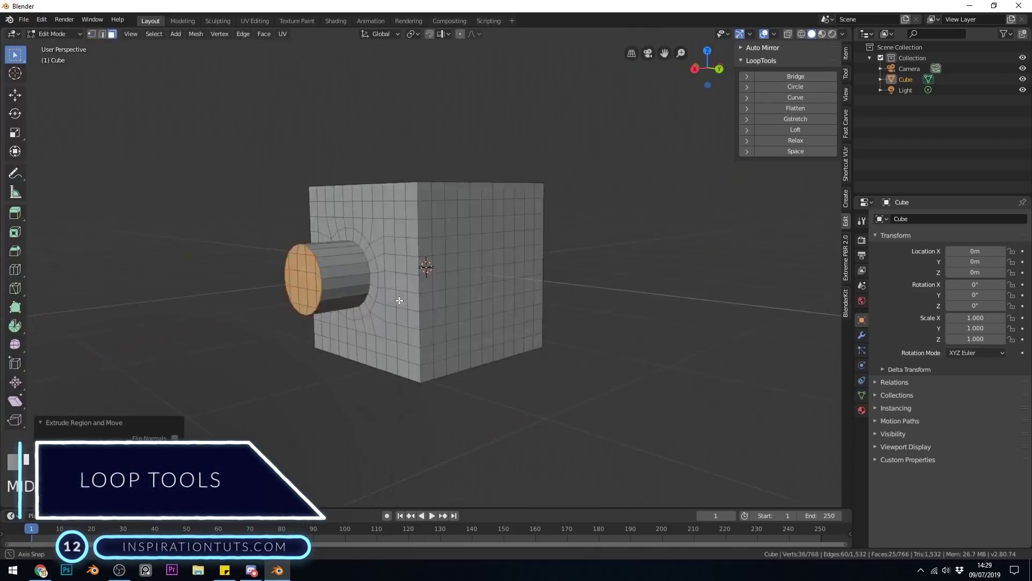
middle_click_drag(398, 290, 420, 312)
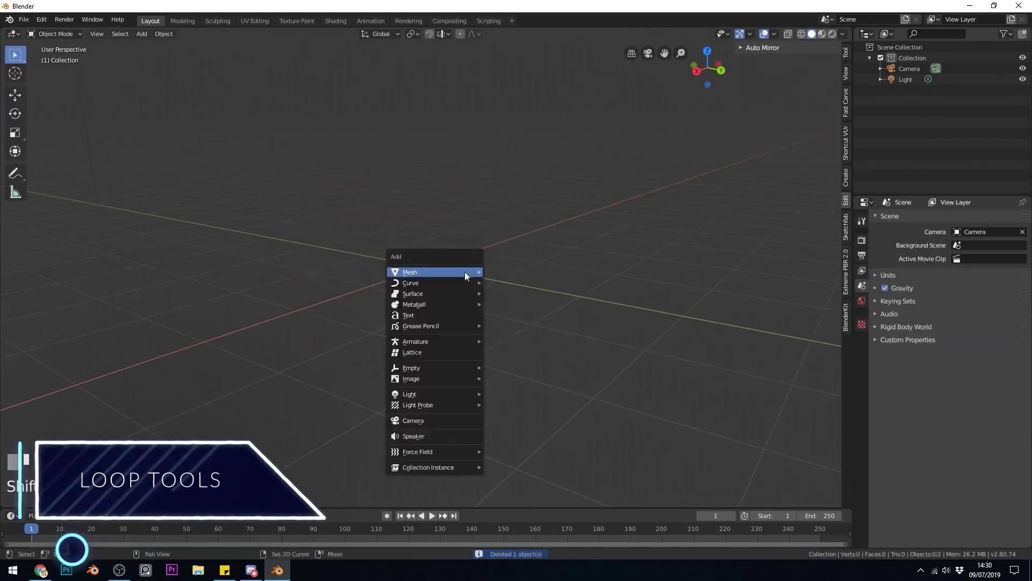
left_click(468, 272)
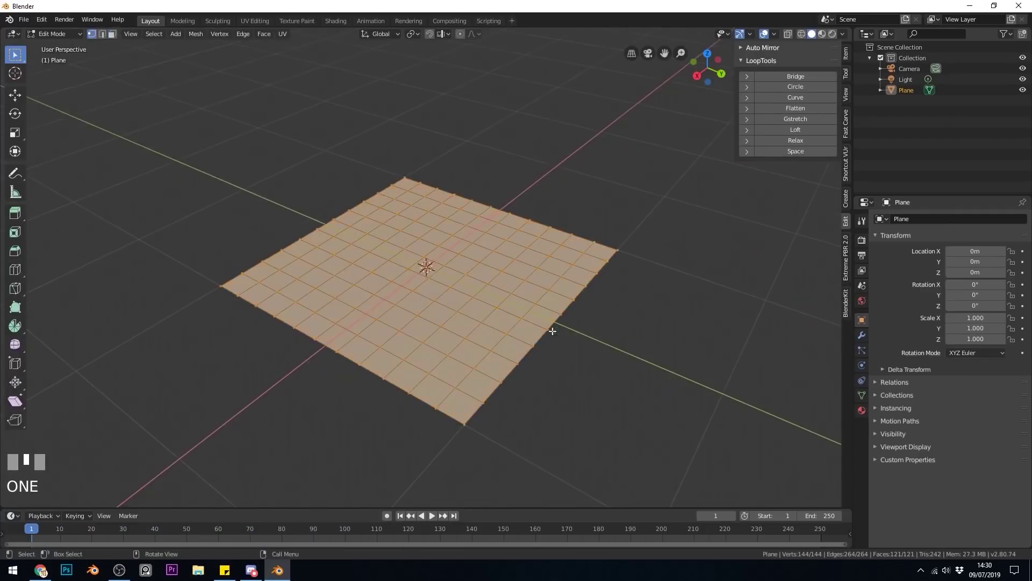
left_click(550, 327, "alt")
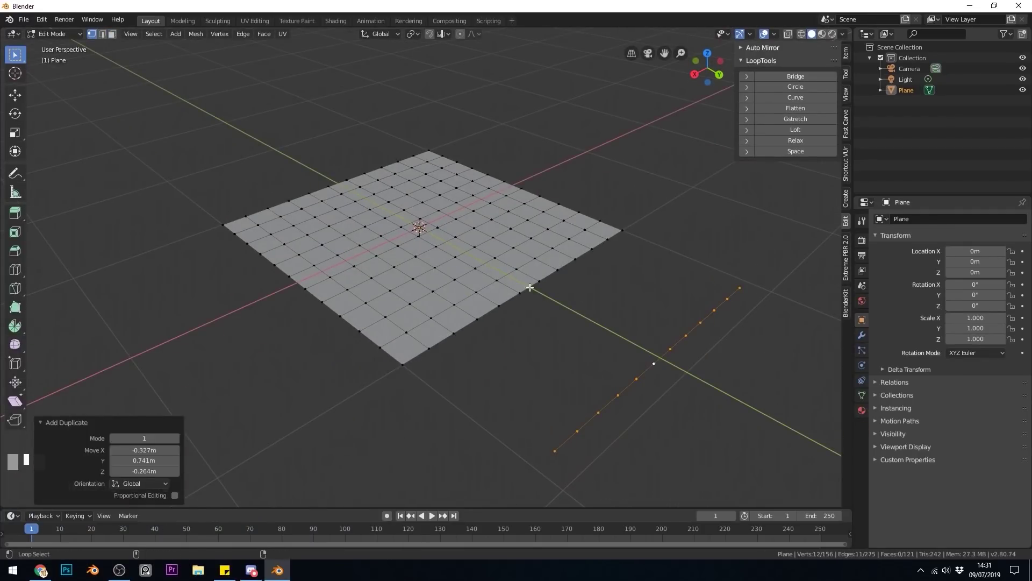
left_click(522, 275, "alt+shift")
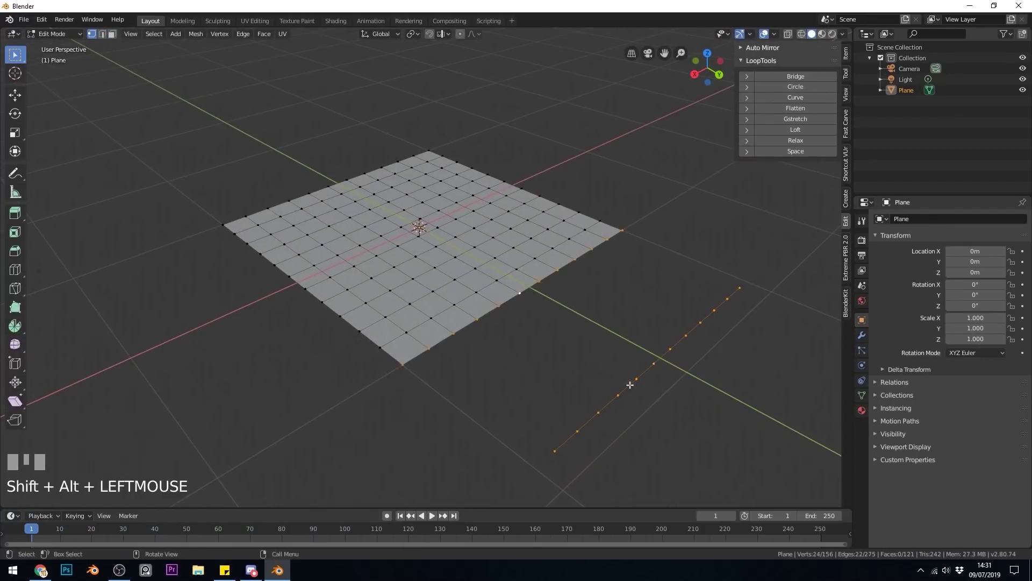
Bridge the two edge loops with a LoopTools loft of 4 segments
left_click(796, 76)
middle_click_drag(441, 376, 461, 387)
scroll(104, 458, "up", 3, "ctrl")
middle_click_drag(408, 408, 455, 396)
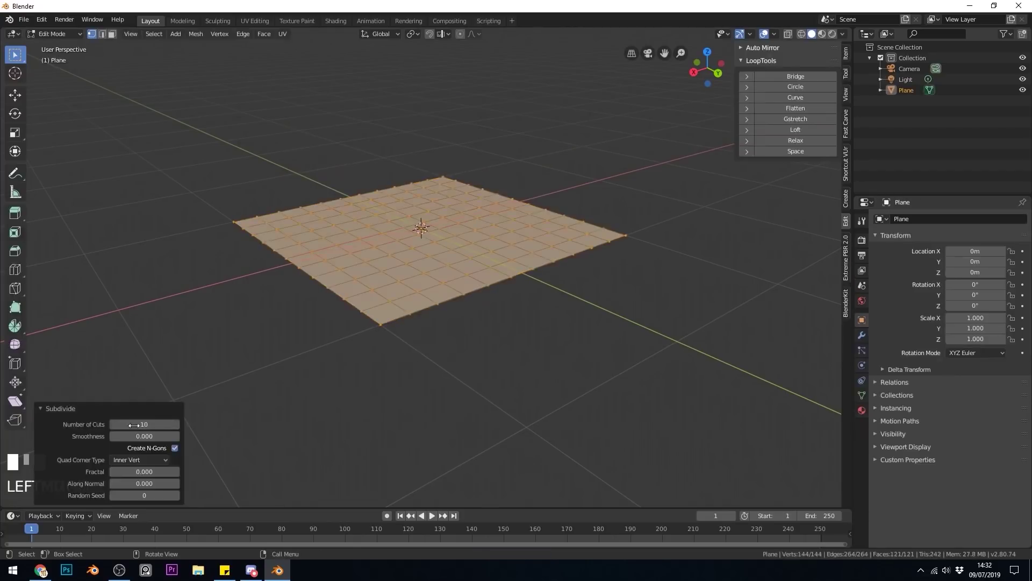
Pull the plane's edge vertices out into spikes and smooth them with LoopTools Curve
middle_click_drag(473, 236, 460, 190)
left_click(570, 271, "alt")
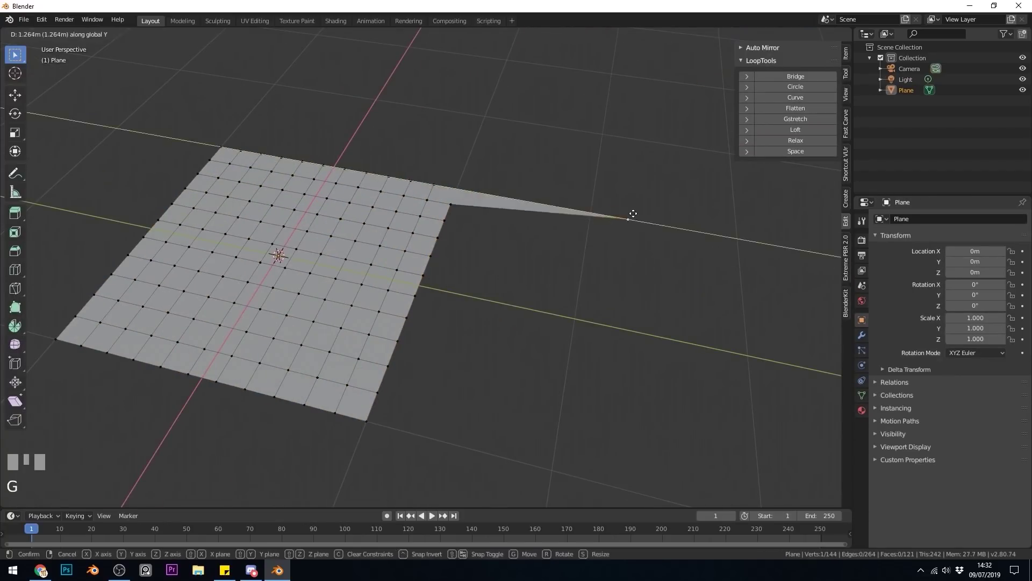
left_click(634, 213)
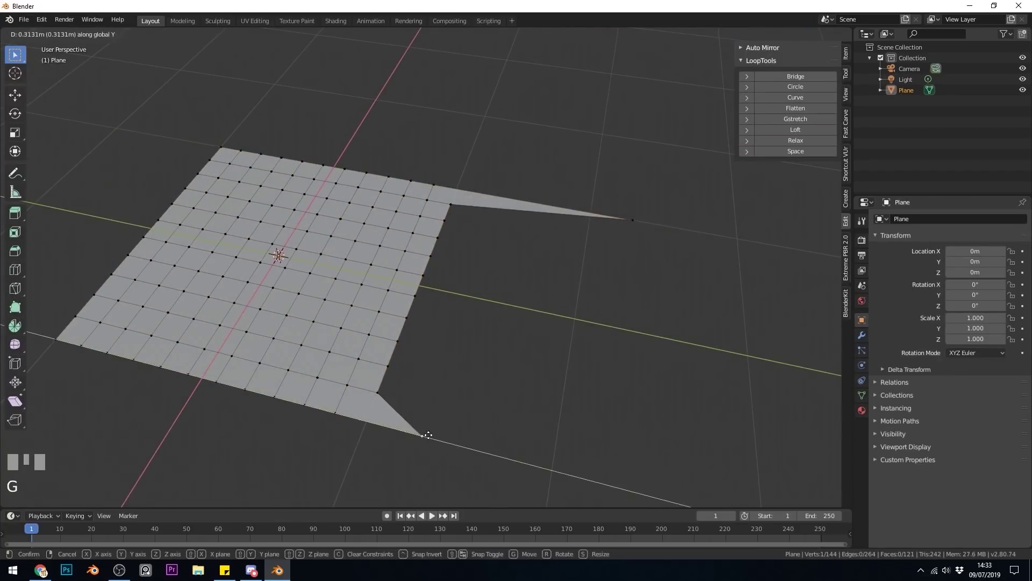
left_click(634, 220, "shift")
left_click(789, 97)
Raise a selected vertex into a tall peak
middle_click_drag(538, 252, 532, 247)
key("g")
key("Escape")
middle_click_drag(548, 208, 525, 320)
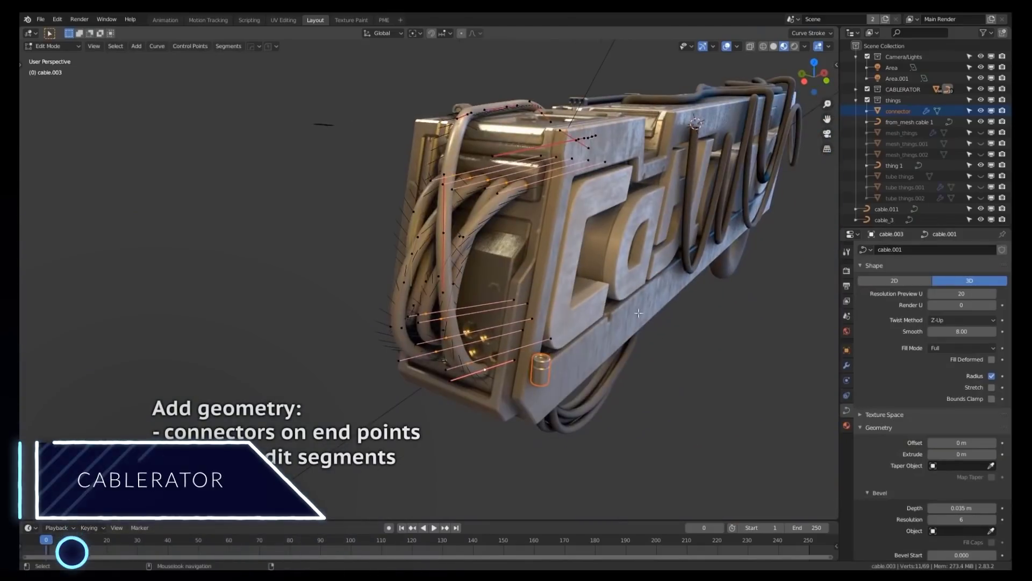
Add Cablerator connectors to the cable end points, adjusting their offset and flipping direction
key("shift+alt+c")
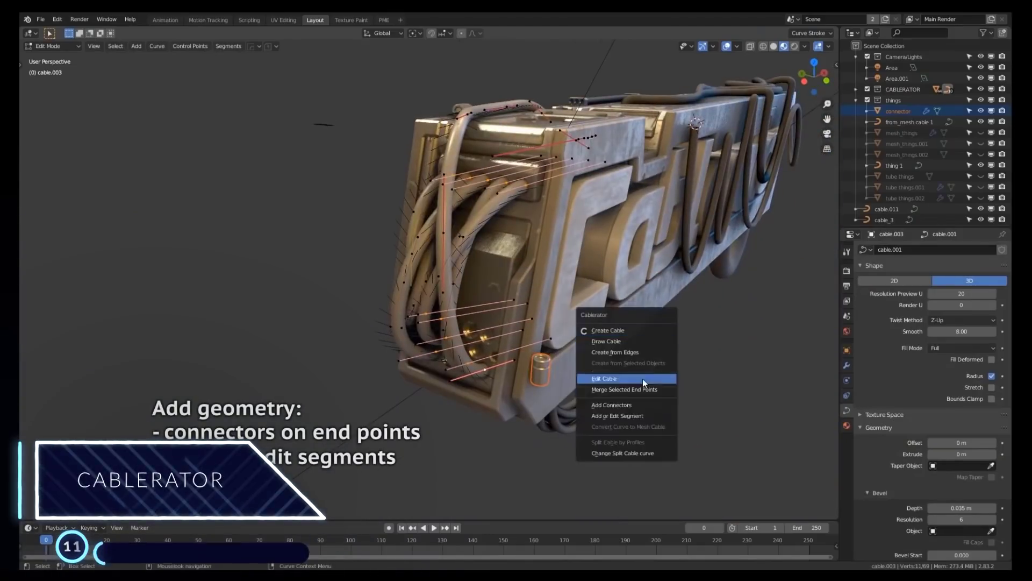
left_click(643, 379)
scroll(620, 375, "up", 5)
key("a")
key("d")
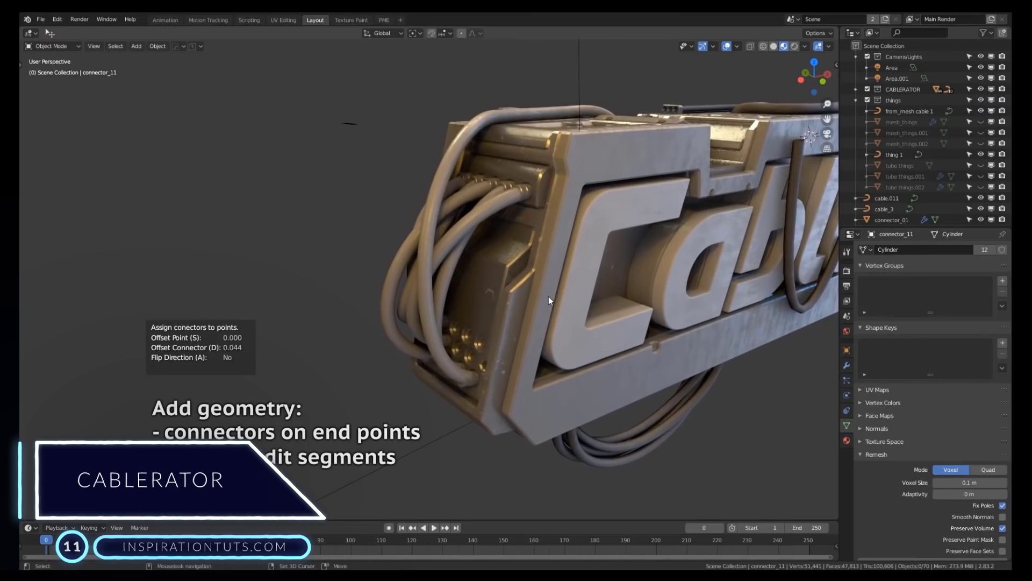
Fit connectors to the ends of cable.003 and add a new segment to it
left_click(484, 215)
scroll(538, 258, "up", 5)
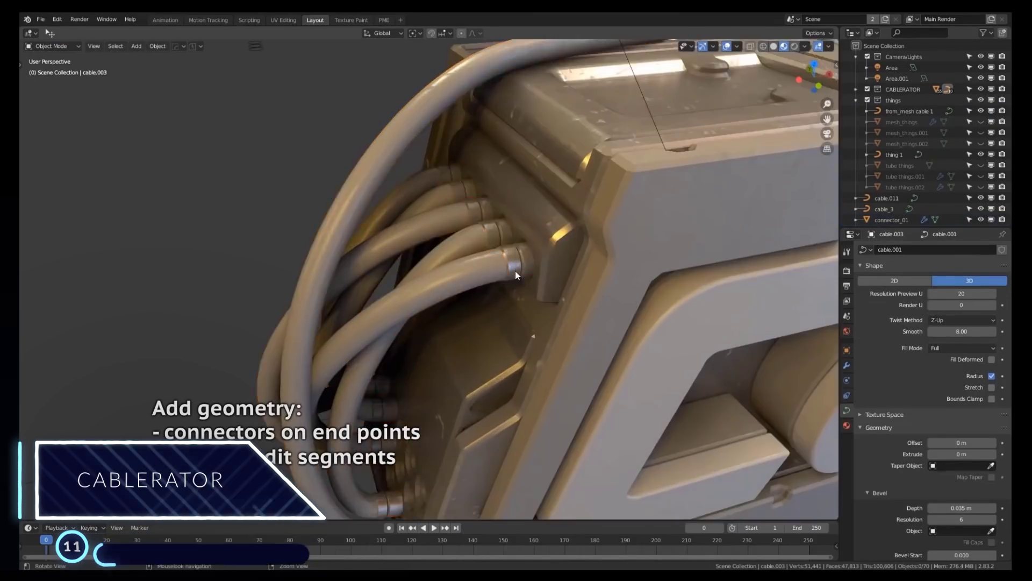
middle_click_drag(516, 270, 502, 220, "shift")
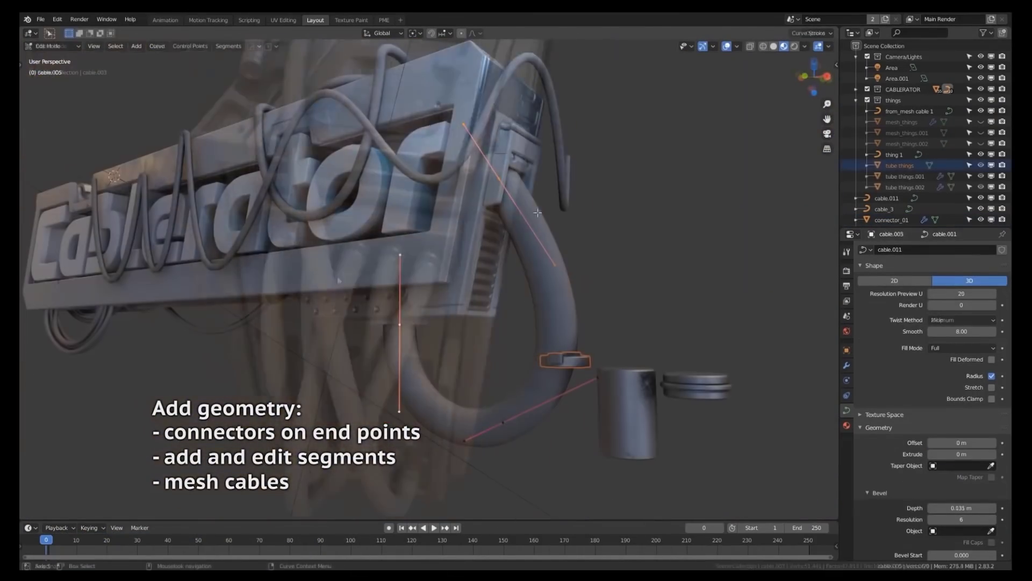
left_click(555, 291)
mouse_move(474, 328)
middle_mouse_down()
mouse_move(507, 252)
mouse_move(468, 334)
middle_mouse_up()
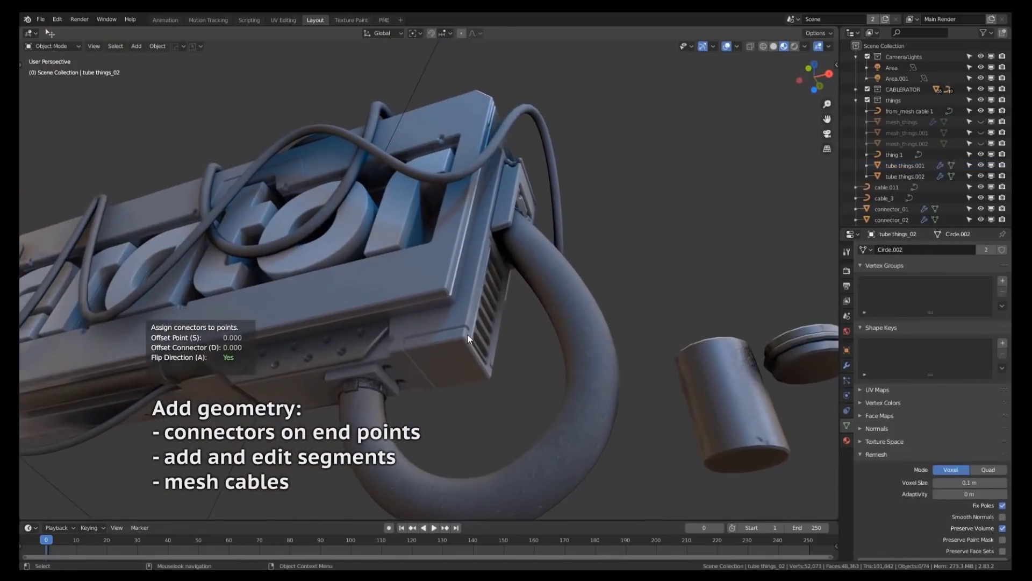
mouse_move(514, 332)
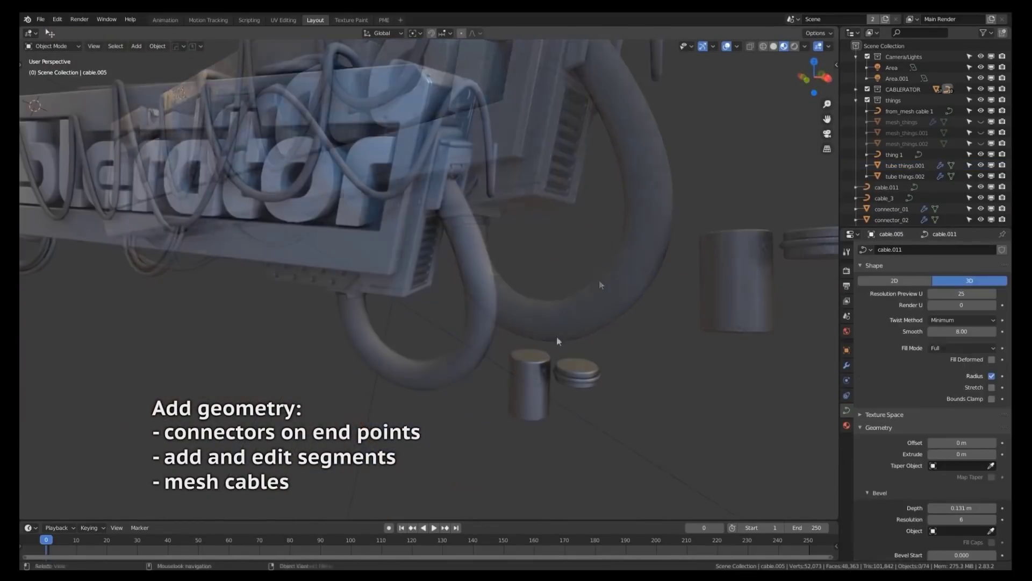
left_click(563, 307)
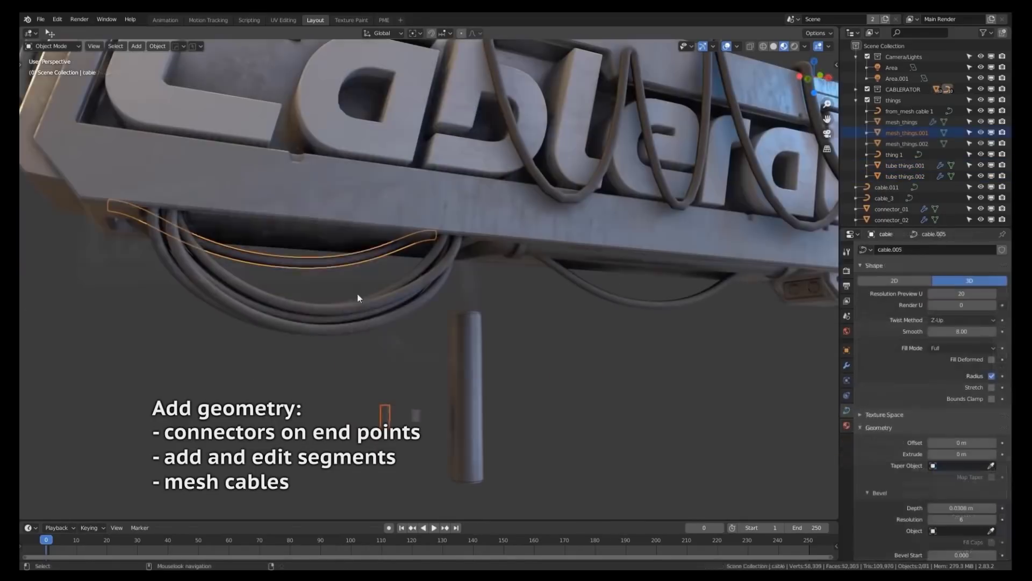
Convert the curve cable into a mesh cable
key("shift+alt+c")
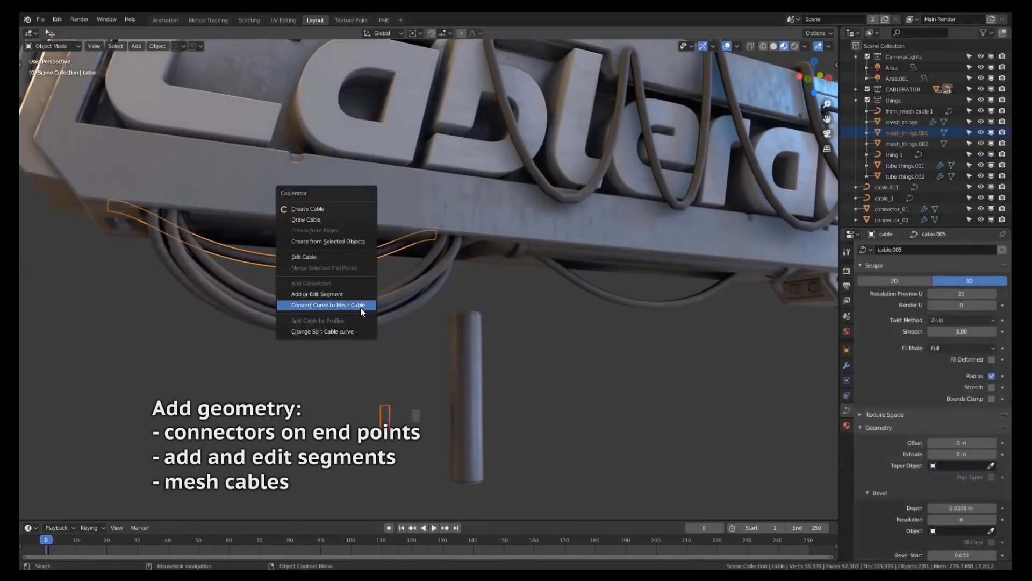
left_click(360, 301)
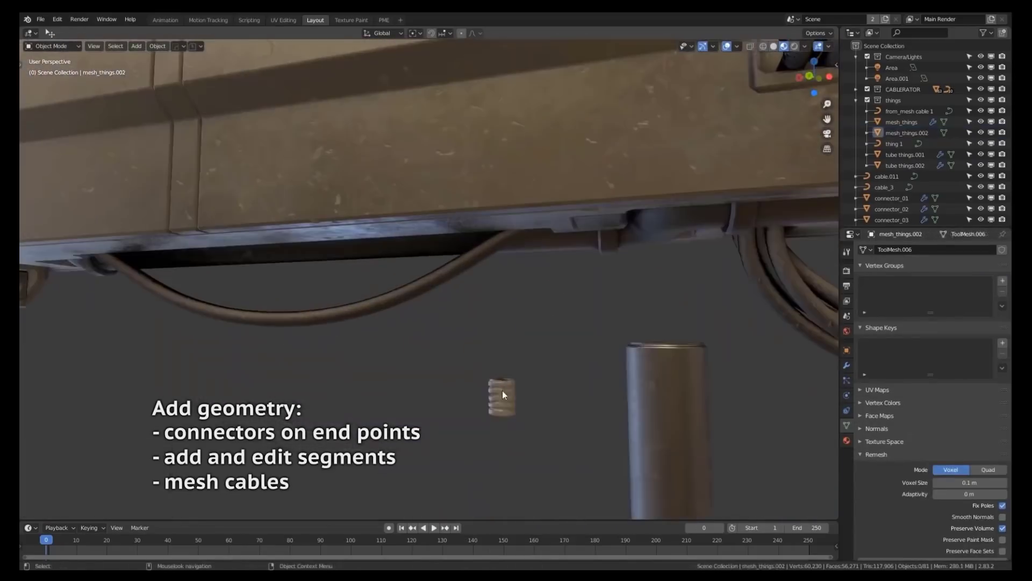
key("shift+alt+c")
left_click(415, 308)
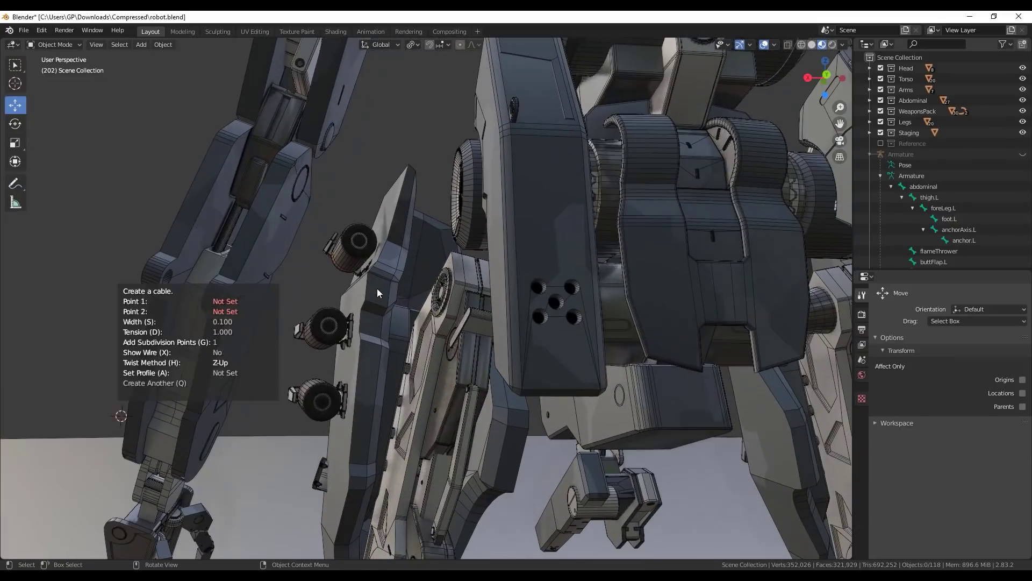
Create a new cable between two end points and draw freehand cables on the robot
left_click(352, 236)
left_click(537, 288)
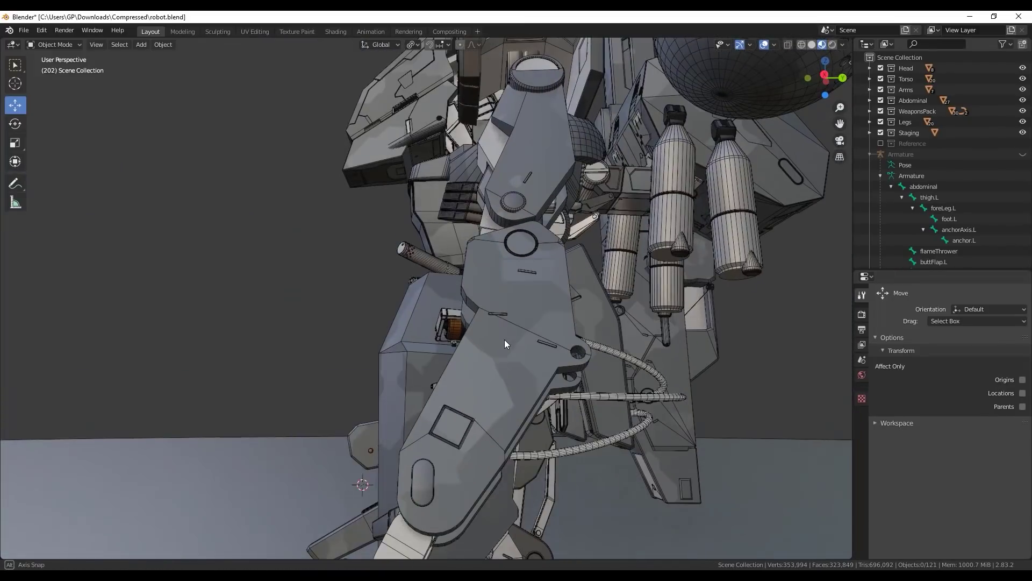
key("shift+alt+c")
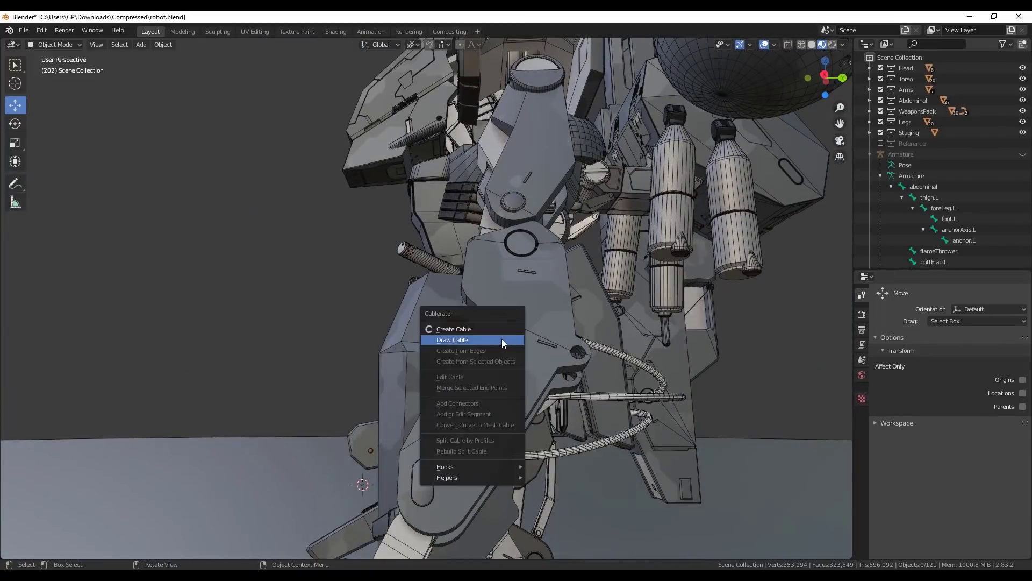
left_click(501, 338)
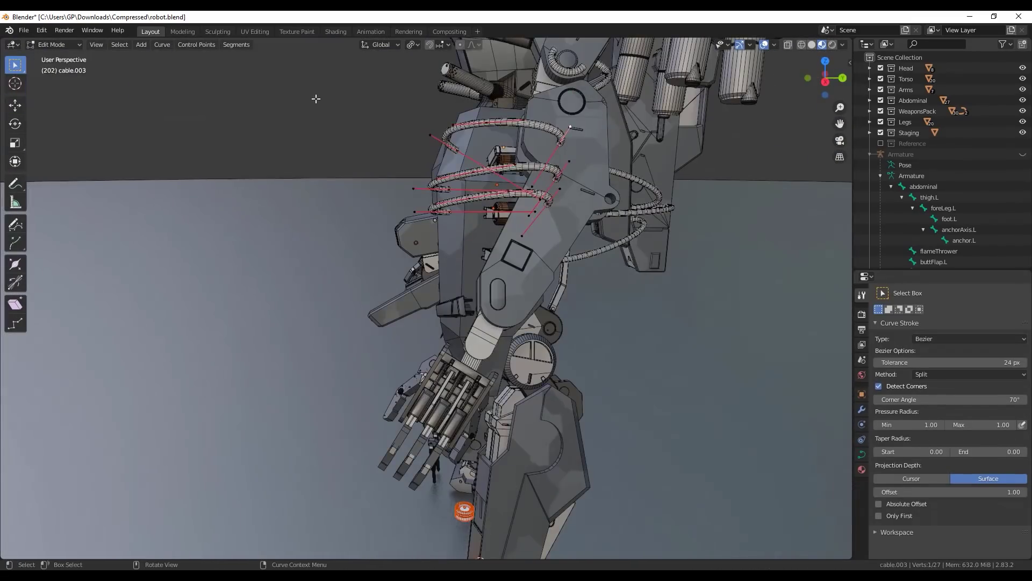
left_click_drag(345, 117, 275, 261)
right_click(276, 261)
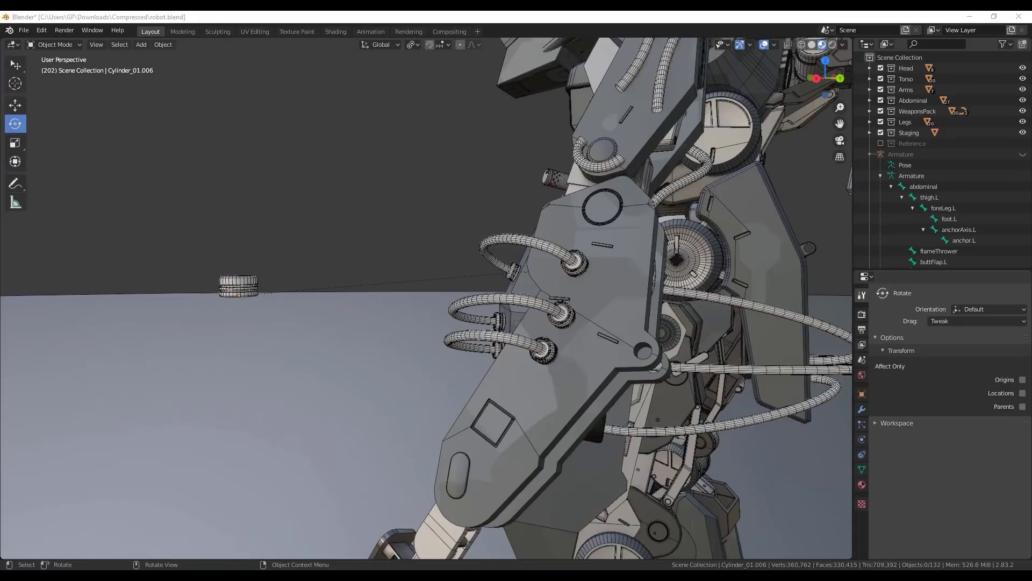
Start a box boolean cut on the cylinder's surface with the cutter scaled to 1.39
left_click(238, 286)
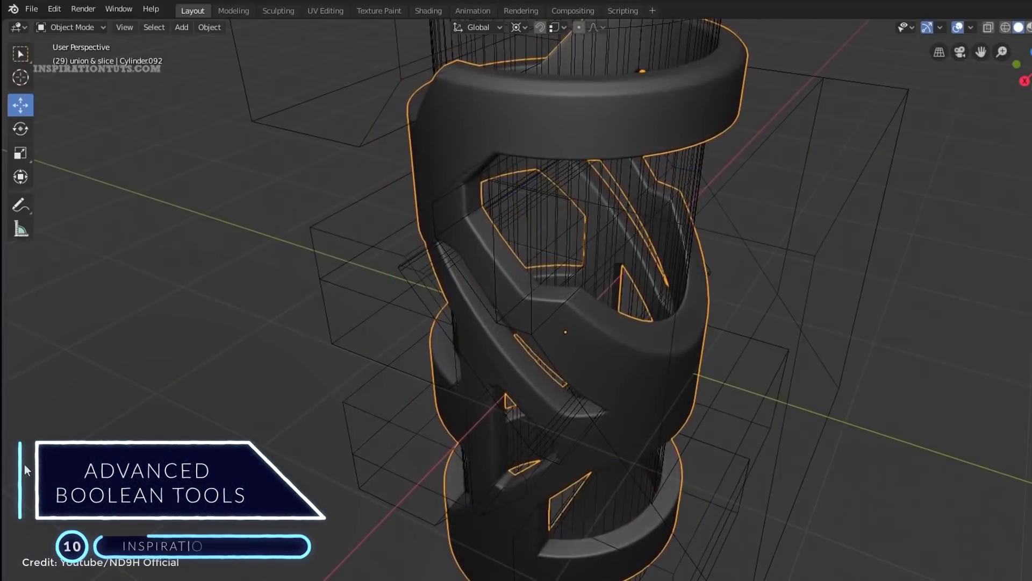
middle_click_drag(643, 326, 909, 317)
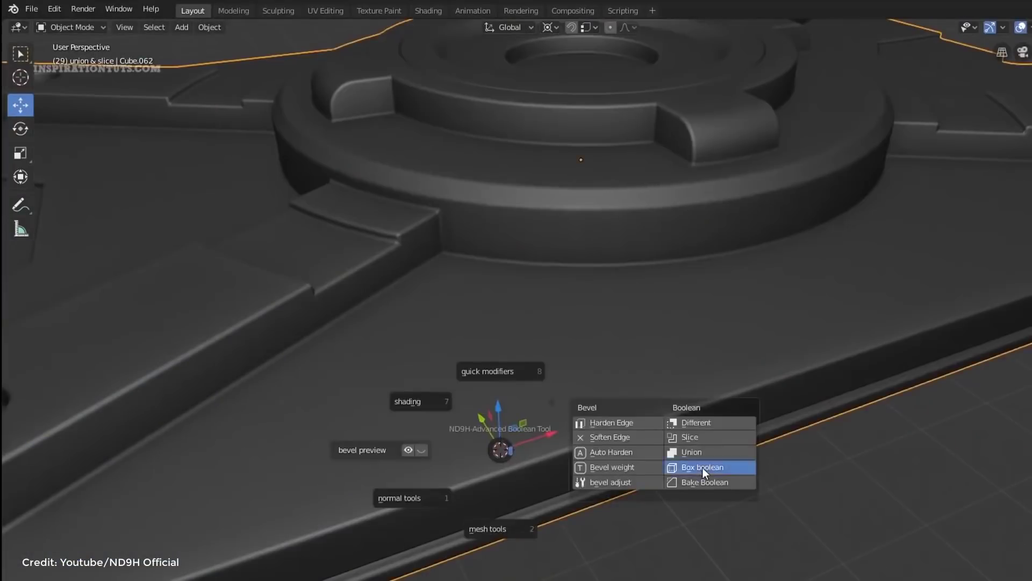
left_click(703, 467)
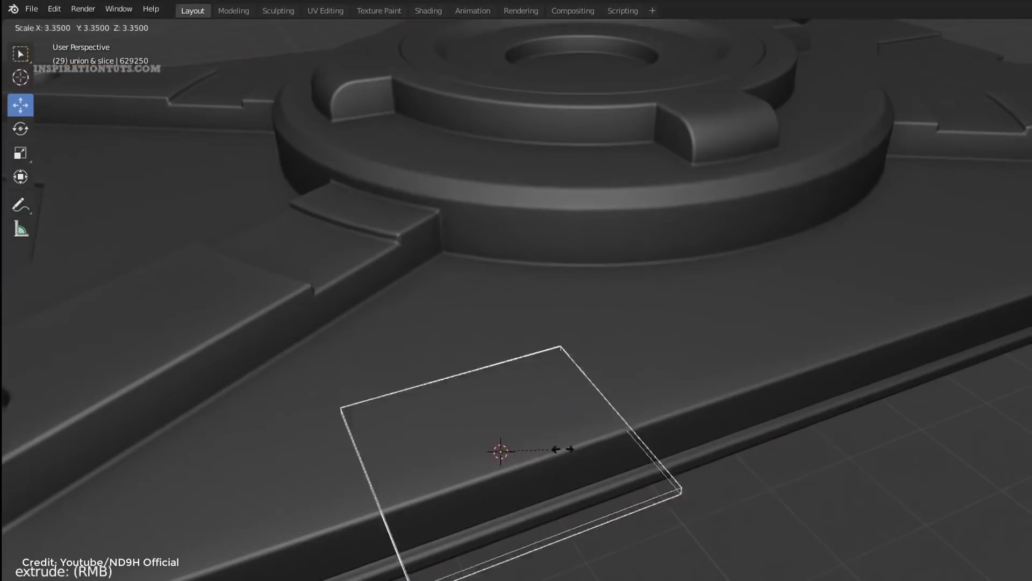
left_click(643, 438)
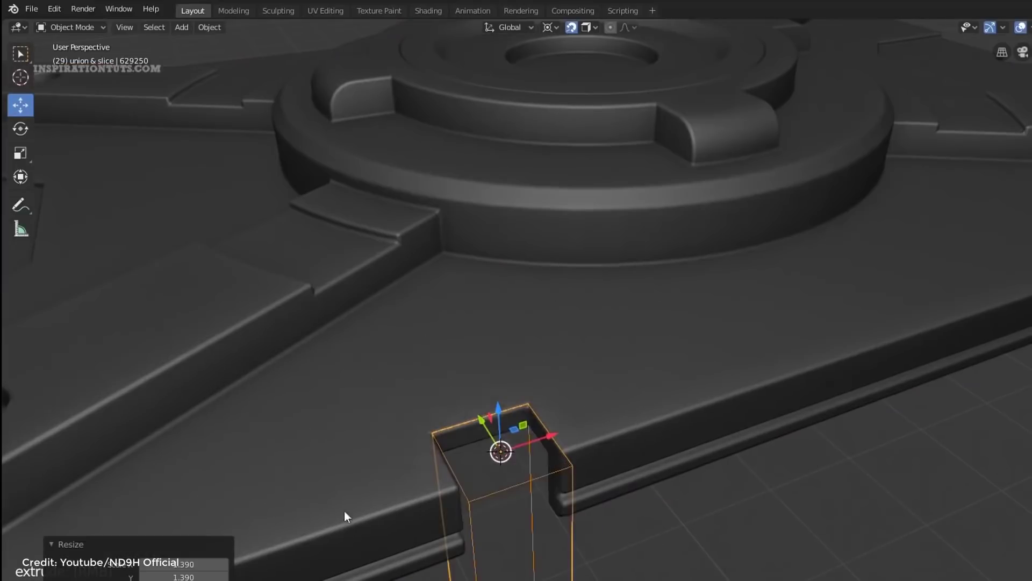
Turn off snapping and raise the cutter along the Z axis
key("shift+Tab")
middle_click_drag(601, 450, 611, 418)
key("g")
key("z")
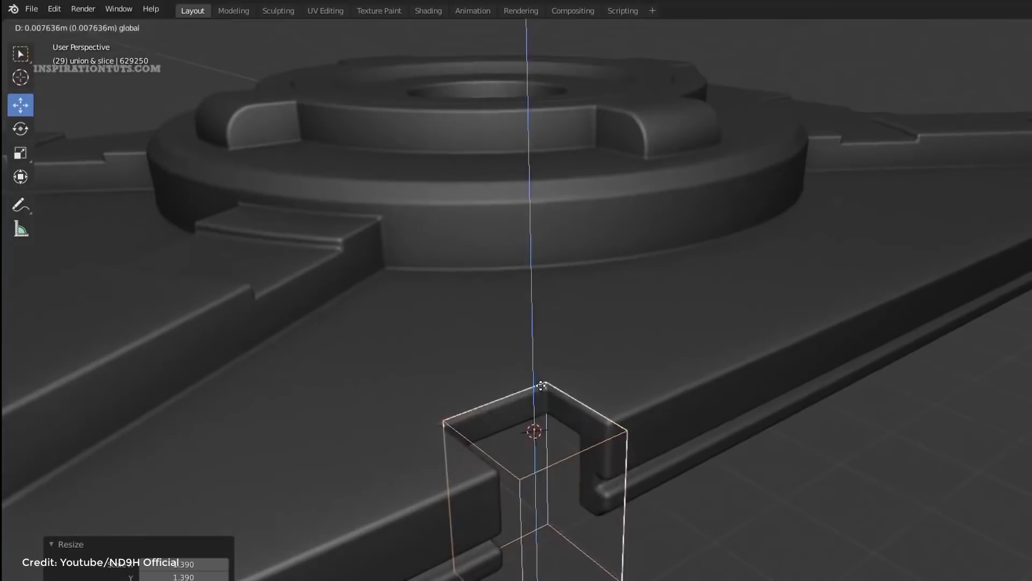
left_click(757, 372)
Array the cutter into a row of notches
key("alt+q")
left_click(753, 308)
left_click(834, 312)
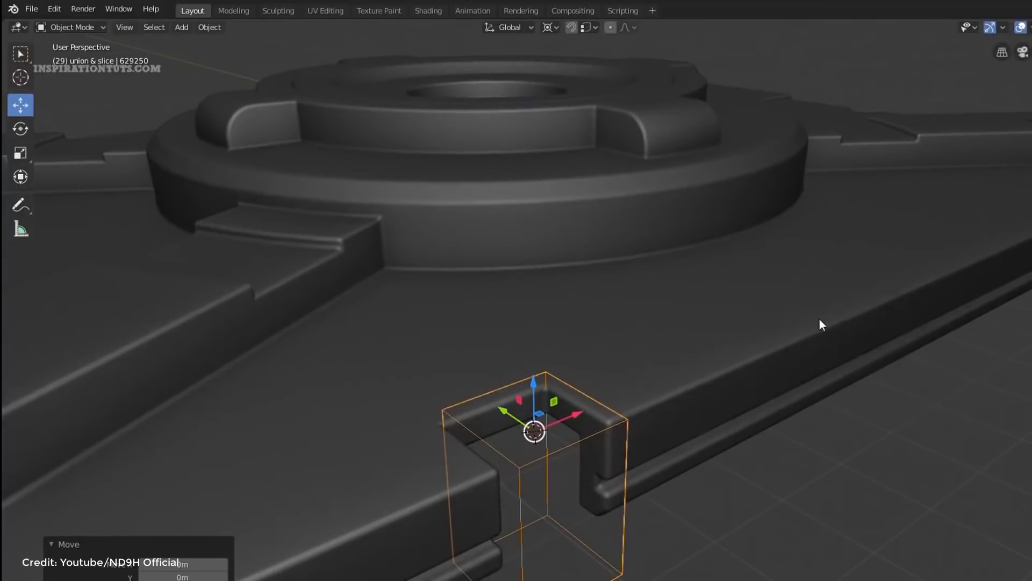
left_click(192, 461)
middle_click_drag(659, 466, 767, 383)
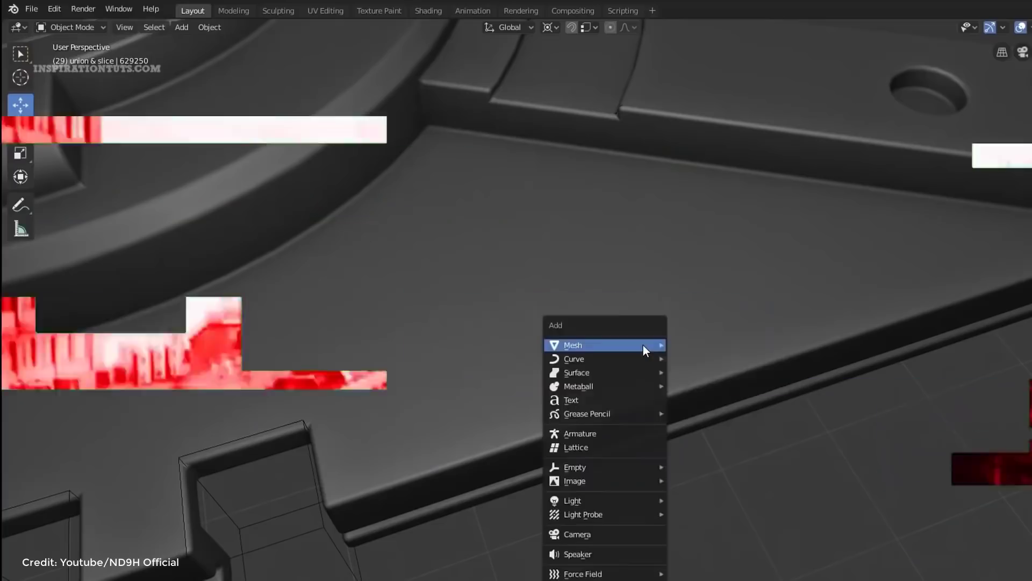
Add a small scaled-down plane on the surface and display it as shaded wireframe
mouse_move(644, 345)
left_click(692, 343)
key("s")
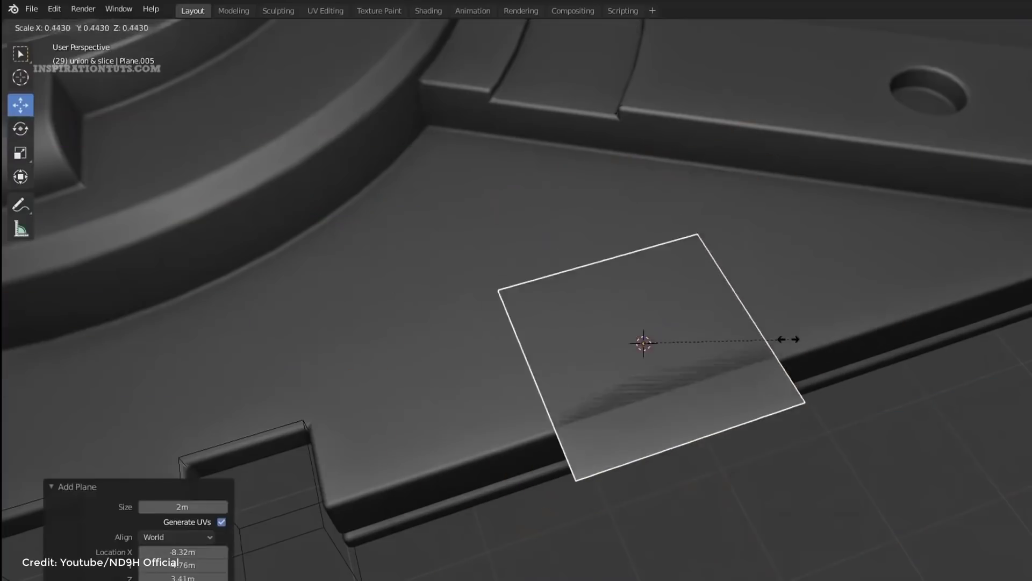
left_click(789, 340)
key("q")
left_click(781, 316)
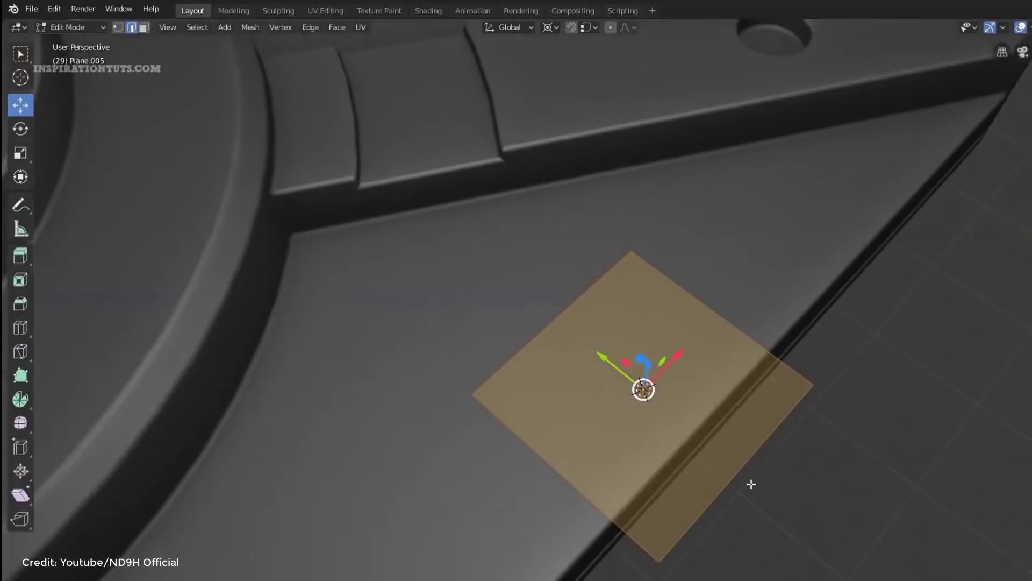
Add a loop cut across the plane and move the whole plane -0.27m along Y
left_click(751, 484)
left_click(693, 421)
middle_click_drag(754, 454, 727, 387)
key("a")
key("g")
key("y")
left_click(822, 350)
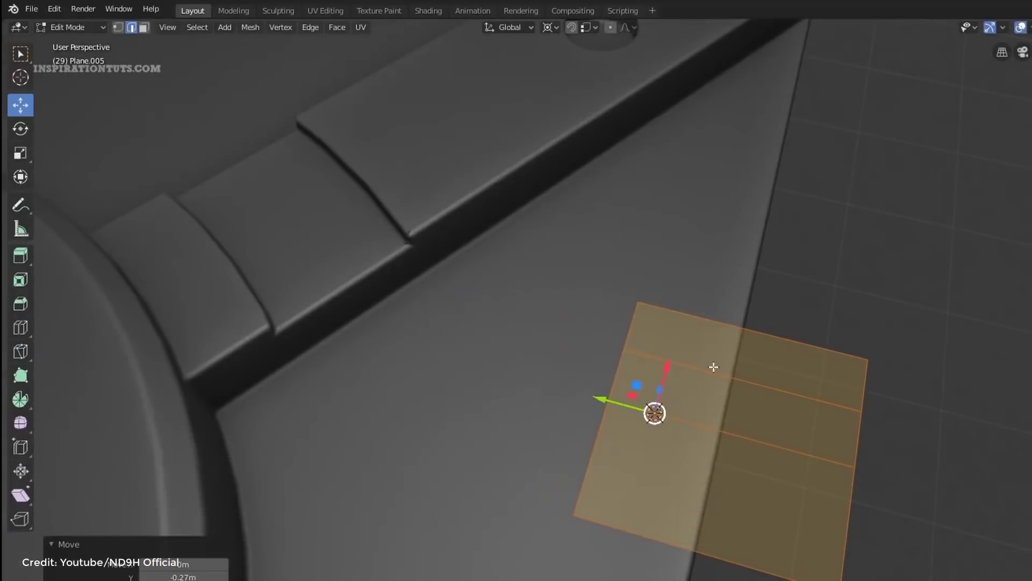
Slide the plane's right edge along Y and return to Object Mode
left_click(872, 388)
key("g")
key("y")
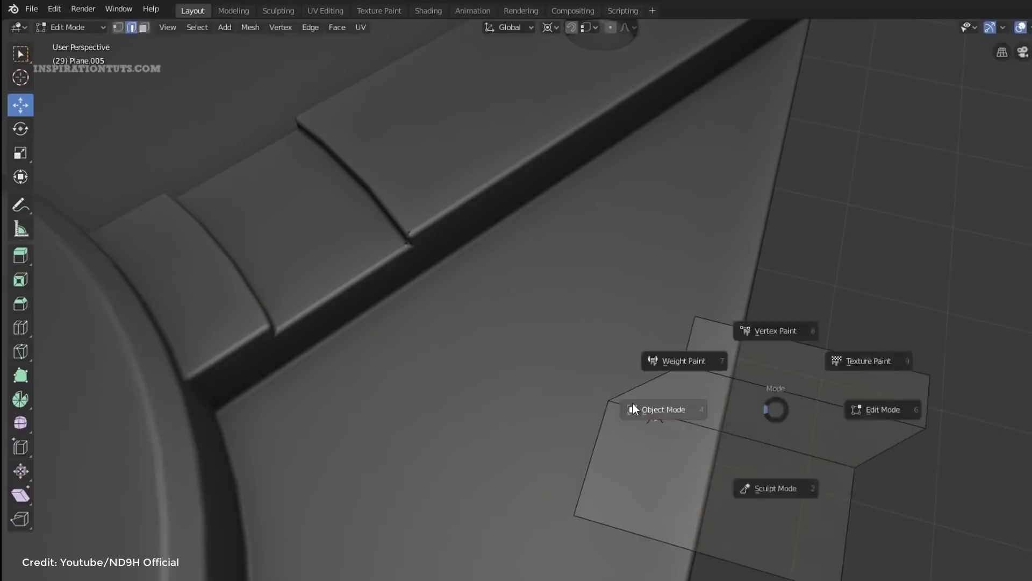
left_click(661, 409)
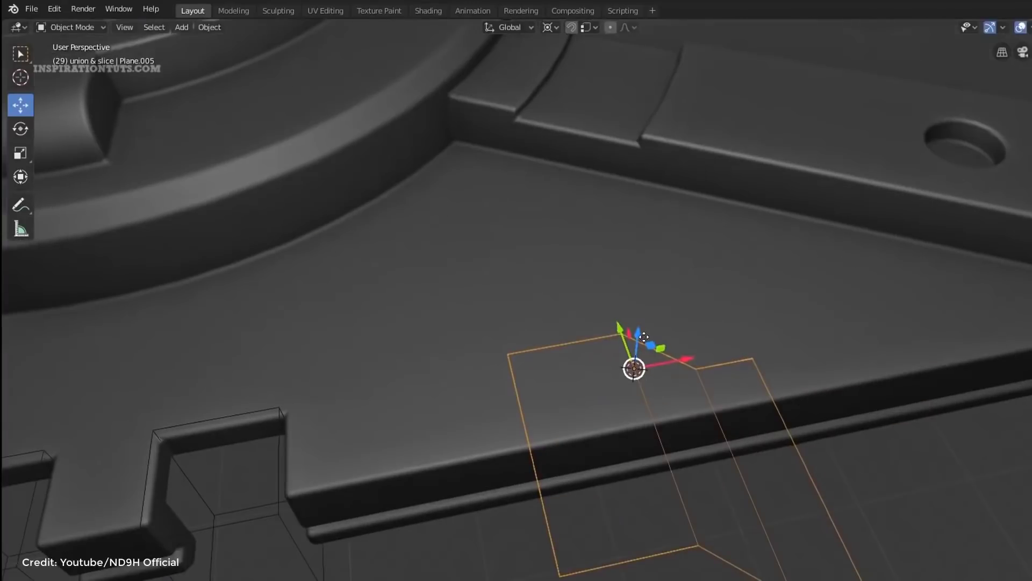
left_click_drag(645, 337, 645, 332)
Solidify the plane into a box and cut it out of the panel
key("alt+q")
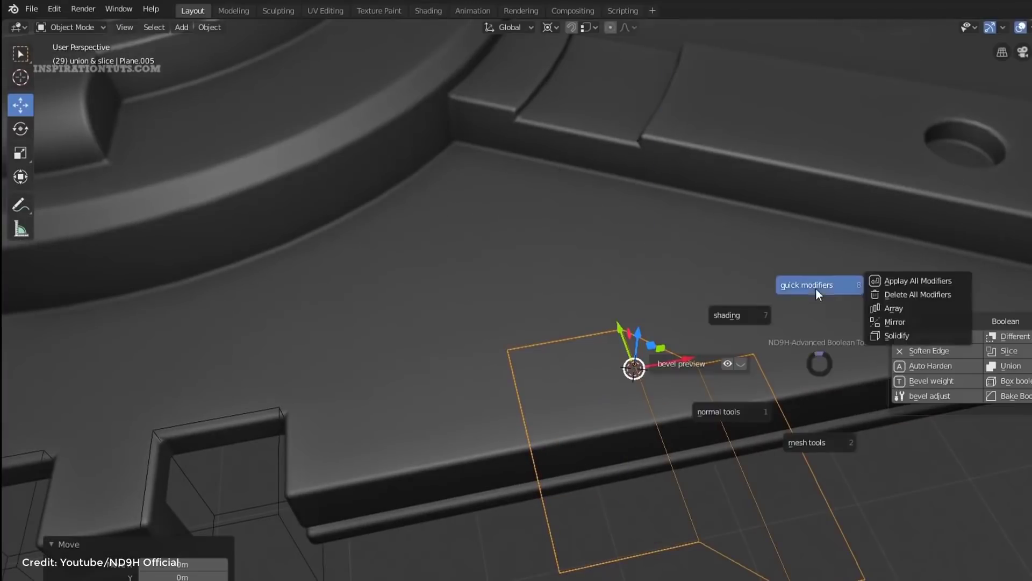
left_click(899, 338)
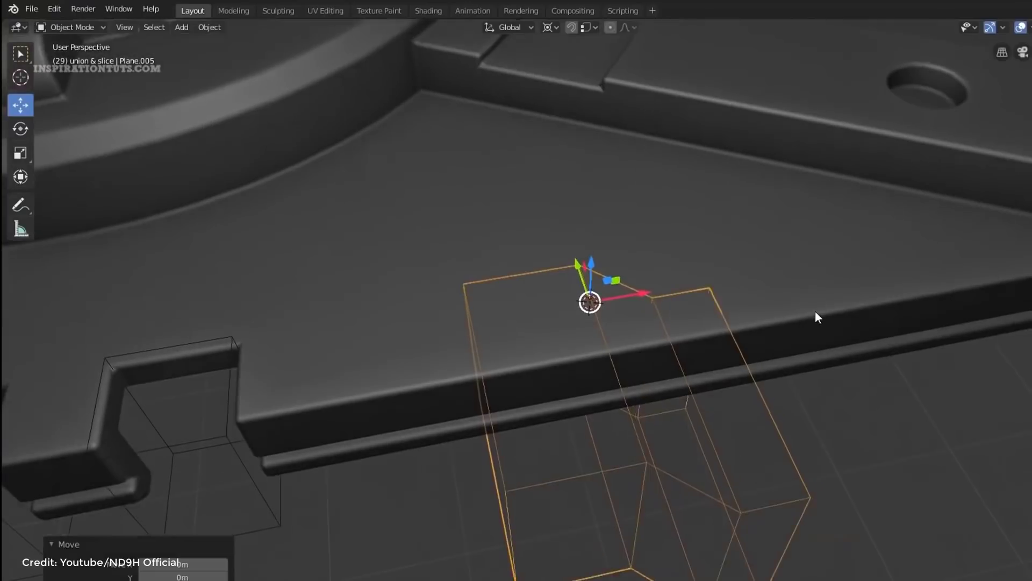
key("alt+q")
left_click(999, 293)
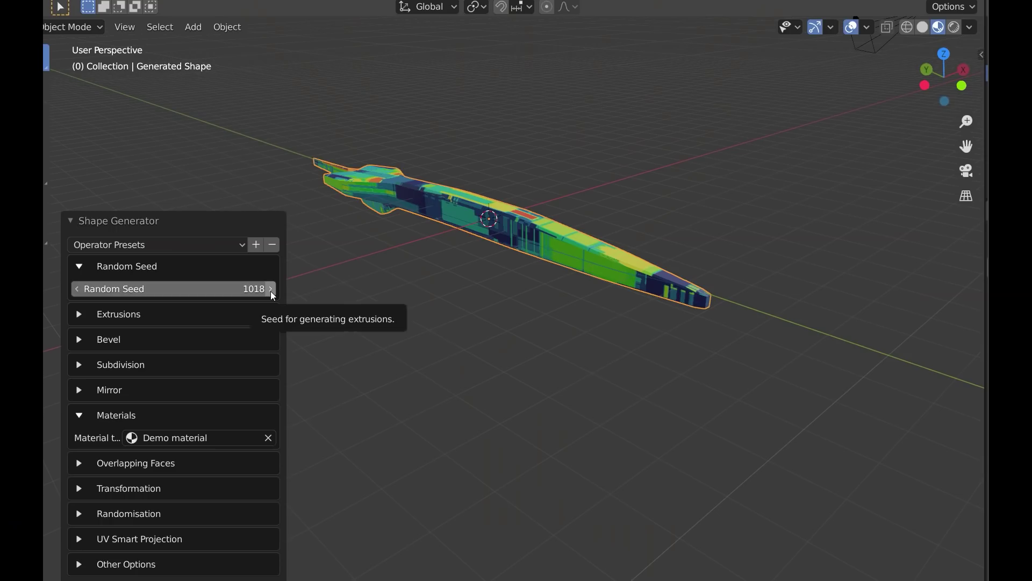
Step the Shape Generator random seed up ten times to reach seed 1036
left_click(271, 289)
left_click(271, 289)
left_click(271, 290)
left_click(271, 289)
left_click(271, 289)
left_click(271, 289)
left_click(271, 289)
left_click(271, 289)
left_click(271, 289)
left_click(271, 289)
left_click(271, 289)
left_click(271, 289)
left_click(271, 289)
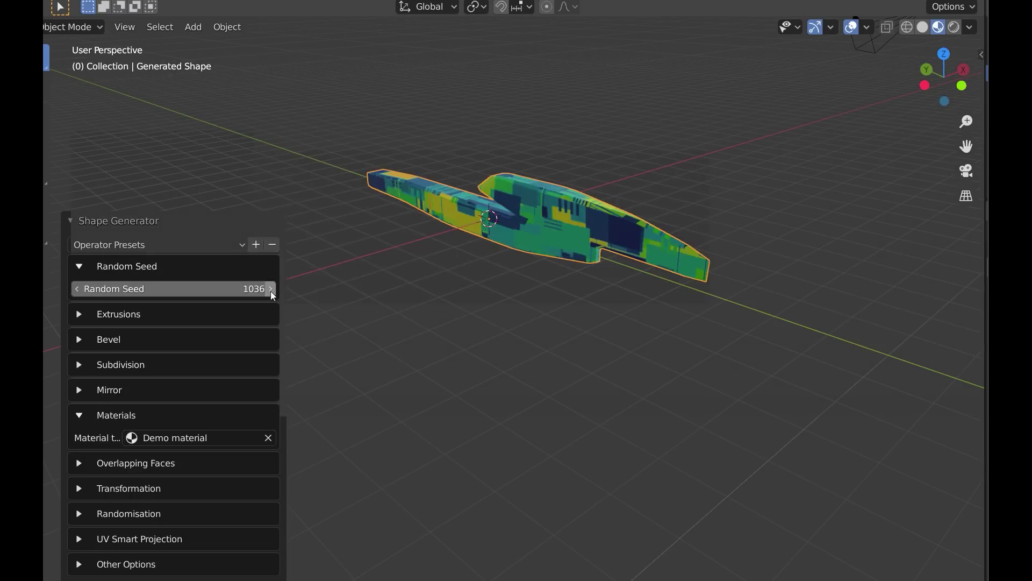
left_click(271, 289)
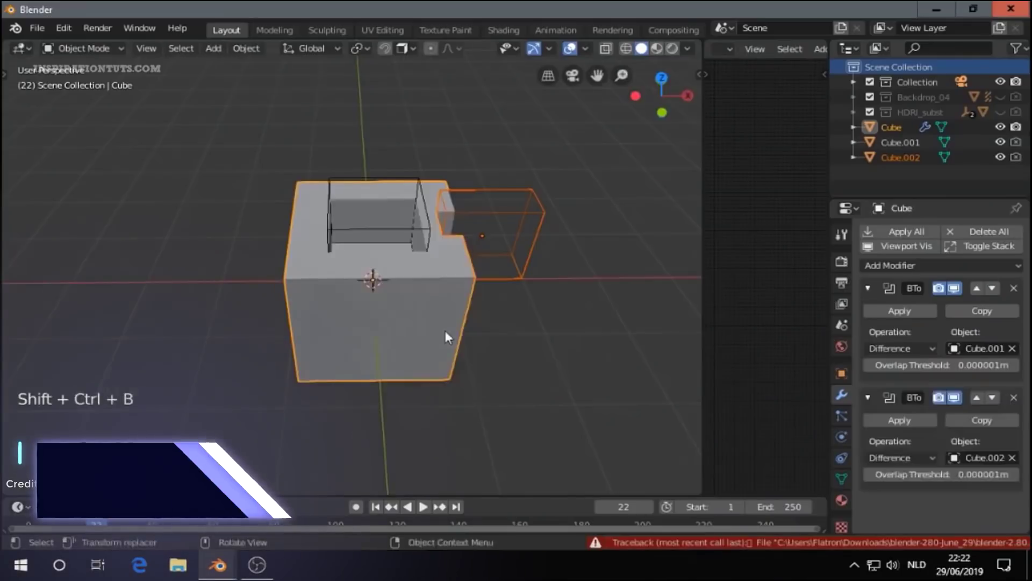
Select the boolean-cut cube and add a Bevel modifier
left_click(414, 324)
middle_click_drag(444, 328, 372, 328)
scroll(414, 324, "down", 2)
scroll(379, 338, "up", 1)
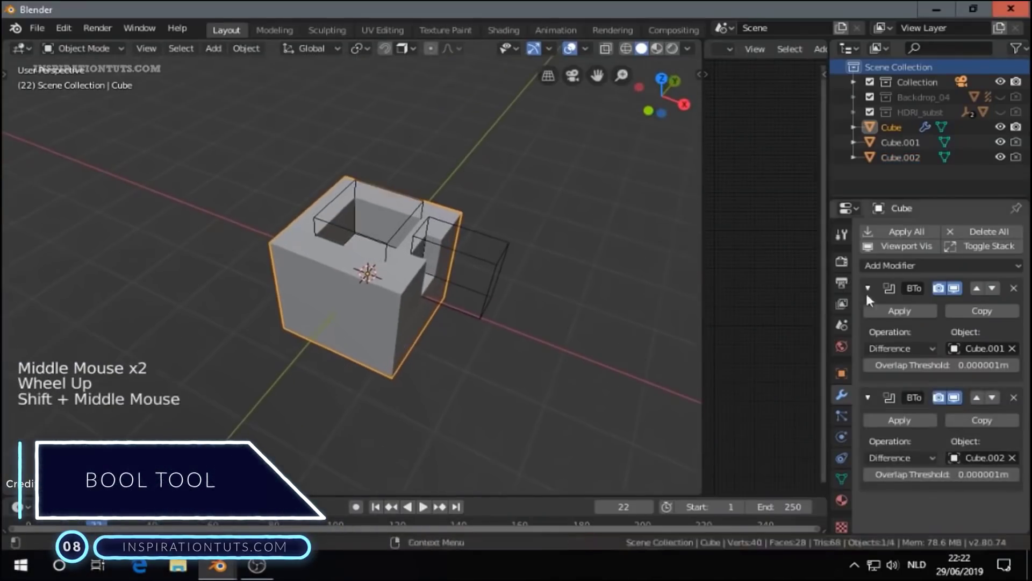
left_click(891, 263)
scroll(910, 277, "up", 1)
left_click(903, 266)
left_click(699, 316)
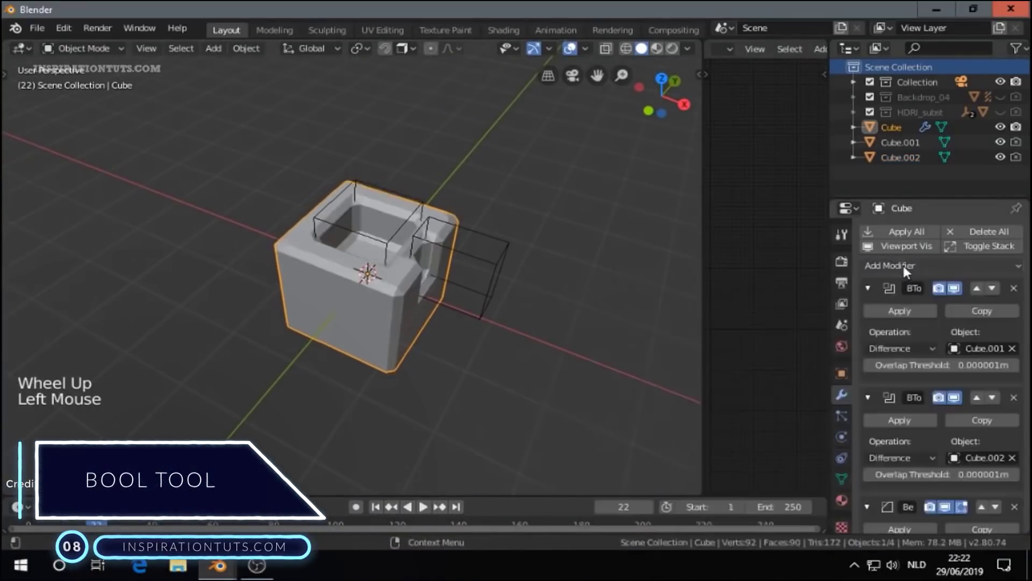
Collapse both boolean modifier panels and set the bevel width to 0.029m
left_click(868, 288)
left_click(868, 314)
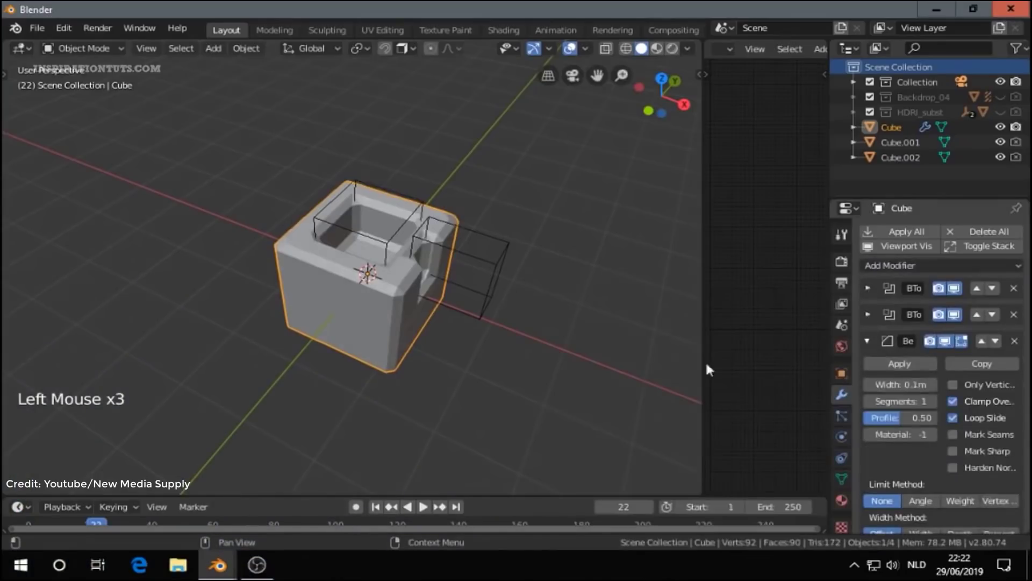
scroll(708, 369, "up", 3)
middle_click_drag(694, 377, 669, 385)
left_click_drag(901, 385, 882, 385, "shift")
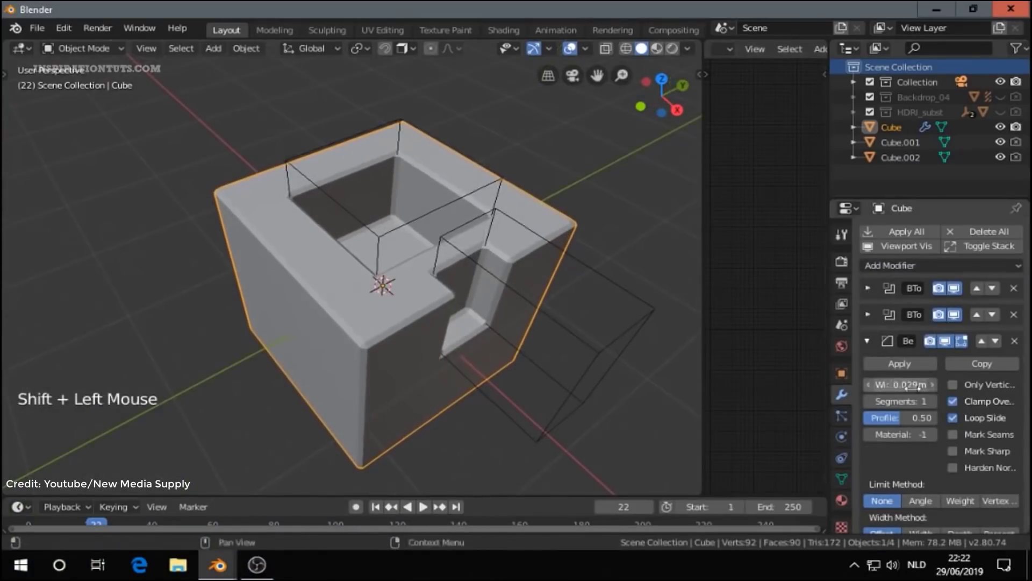
mouse_move(516, 376)
middle_mouse_down()
mouse_move(473, 347)
mouse_move(428, 282)
middle_mouse_up()
key("z")
middle_click_drag(342, 225, 414, 290)
left_click(842, 478)
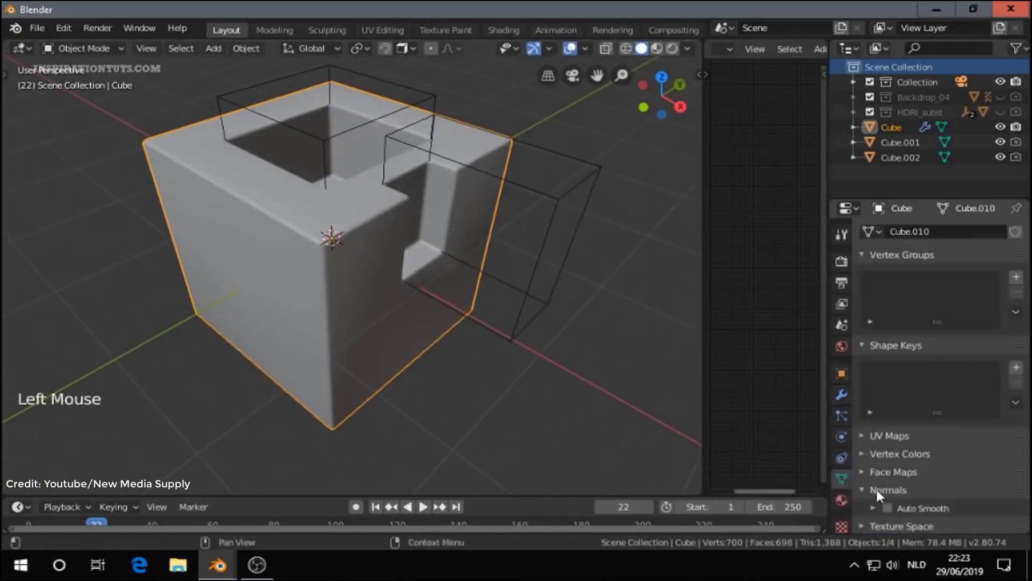
Give the bevel 5 segments, a 30° angle limit and an Arc outer miter
left_click(841, 393)
scroll(876, 261, "up", 1)
left_click(877, 264)
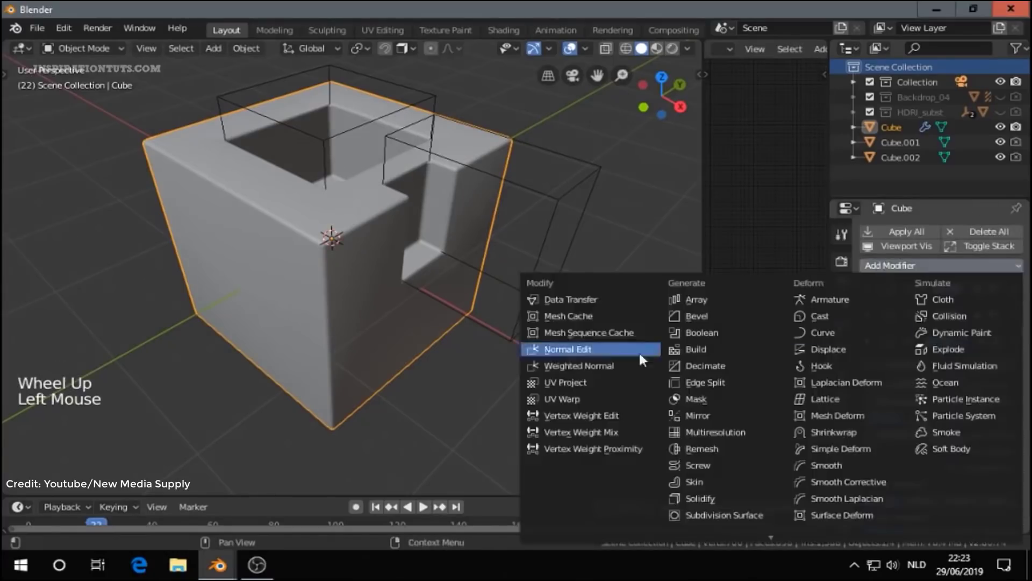
scroll(917, 446, "down", 4)
scroll(918, 447, "up", 3)
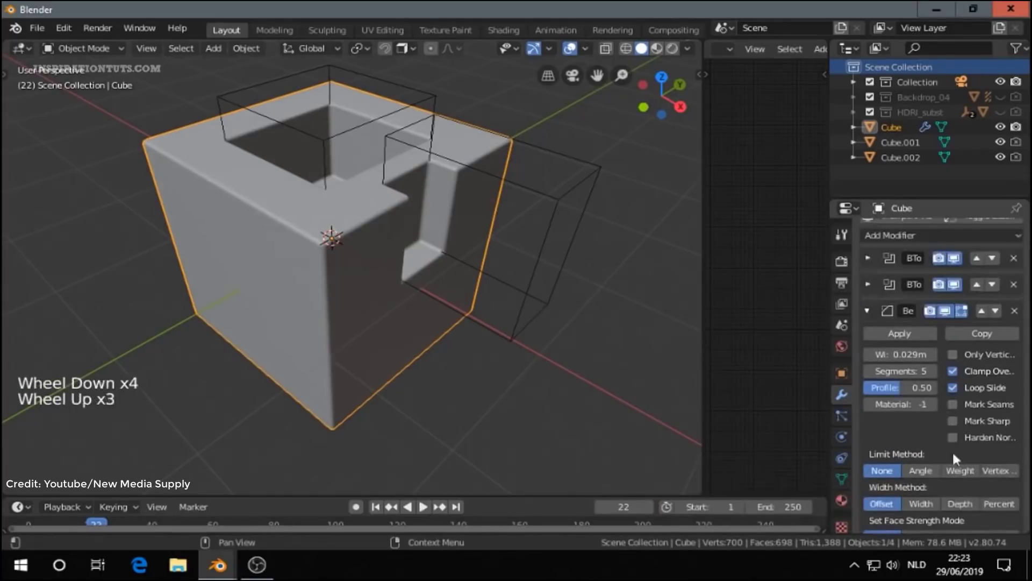
scroll(926, 472, "down", 4)
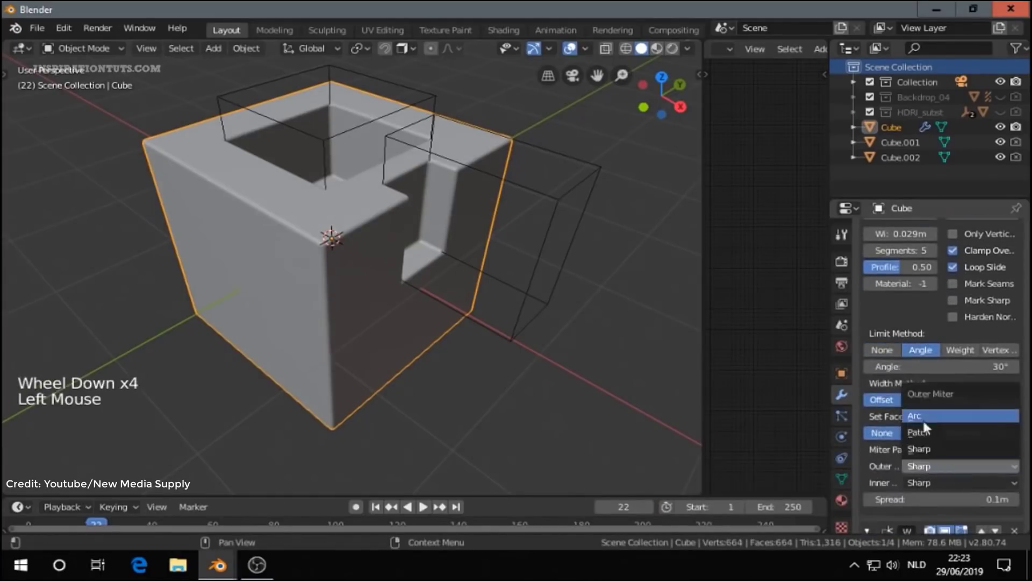
left_click(923, 419)
scroll(550, 319, "up", 3)
middle_click_drag(550, 319, 660, 57)
scroll(444, 336, "down", 2)
Switch the viewport to Material Preview shading to view the beveled cube
key("alt+m")
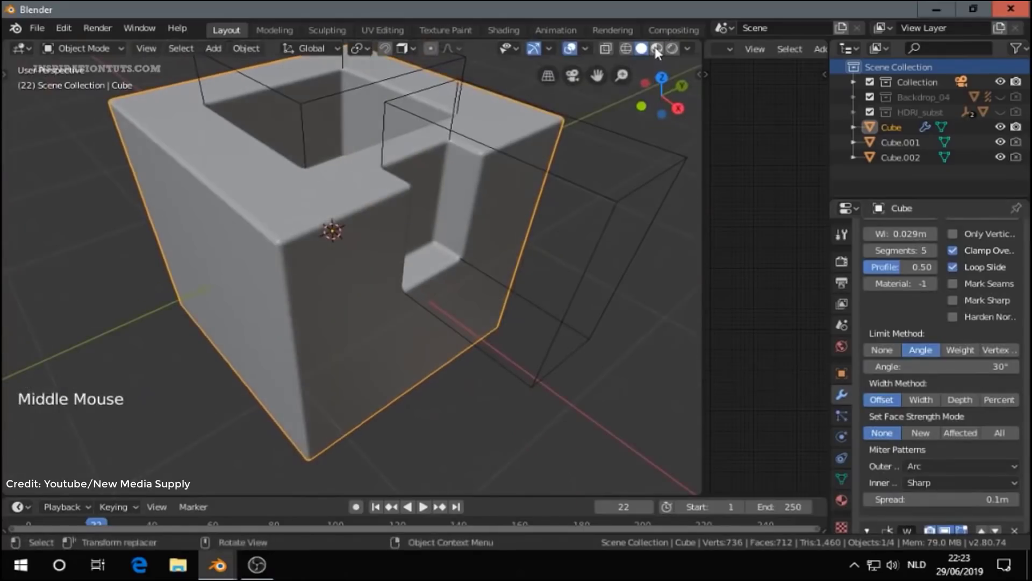
left_click(656, 49)
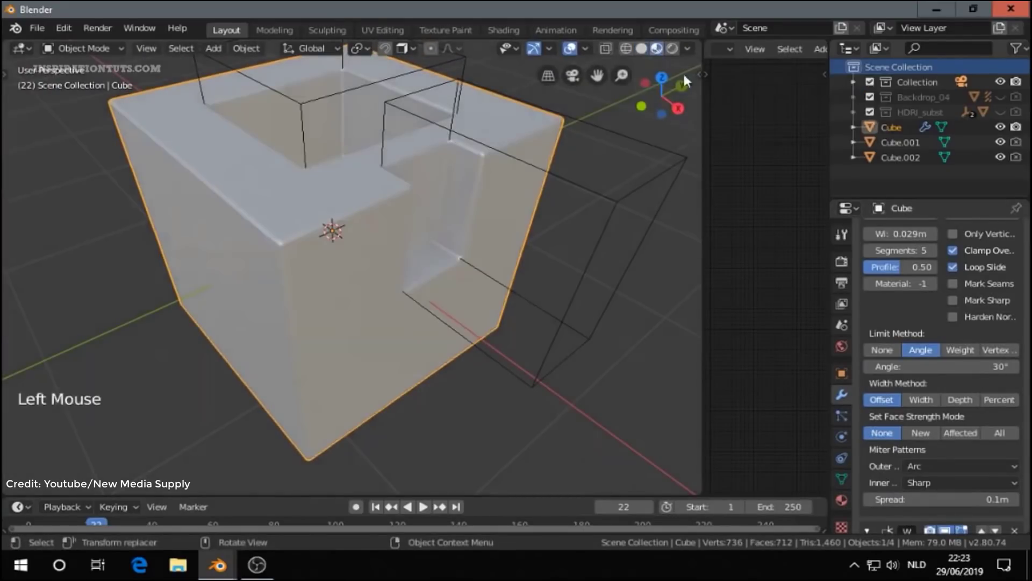
middle_click_drag(409, 242, 430, 310)
scroll(355, 299, "up", 1)
scroll(332, 299, "down", 2)
scroll(275, 355, "up", 1)
left_click(430, 310)
Show the cube's material settings in the Material properties
left_click(842, 501)
scroll(942, 453, "down", 16)
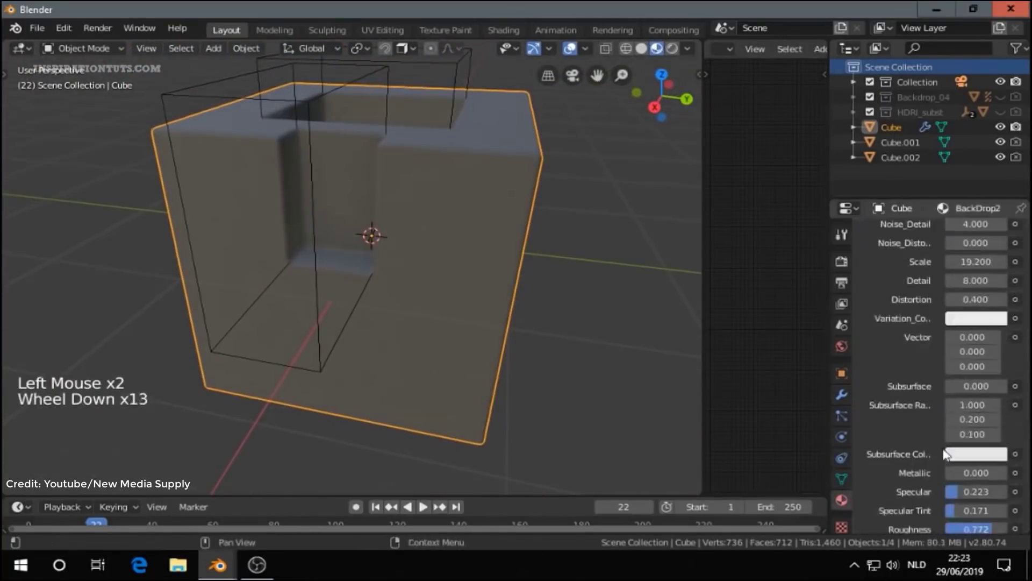
middle_click_drag(344, 301, 385, 279)
scroll(306, 329, "down", 1)
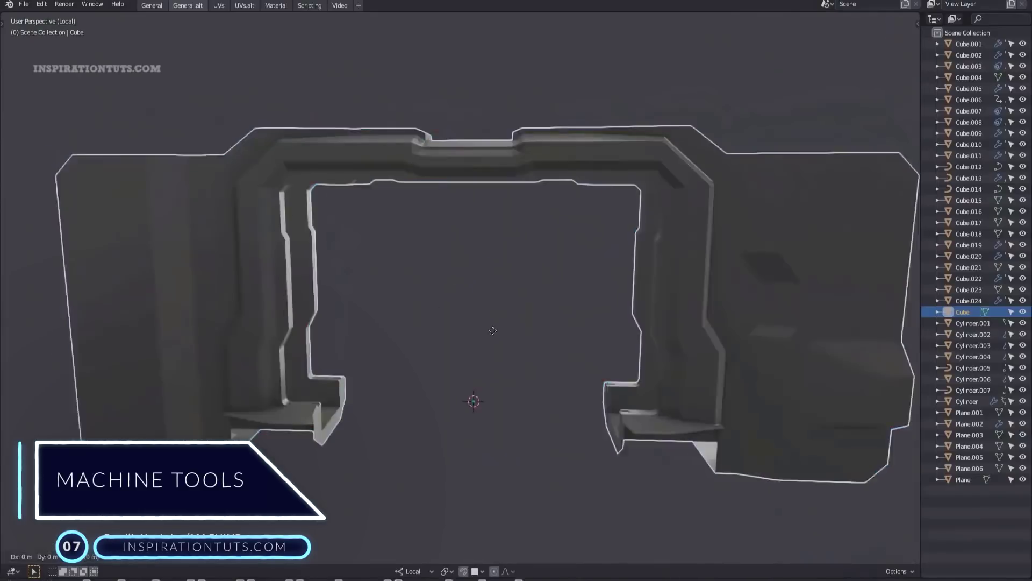
Centre the arch mesh with MACHIN3 Center and clear the selection
mouse_move(473, 399)
middle_mouse_down()
mouse_move(511, 346)
mouse_move(632, 352)
middle_mouse_up()
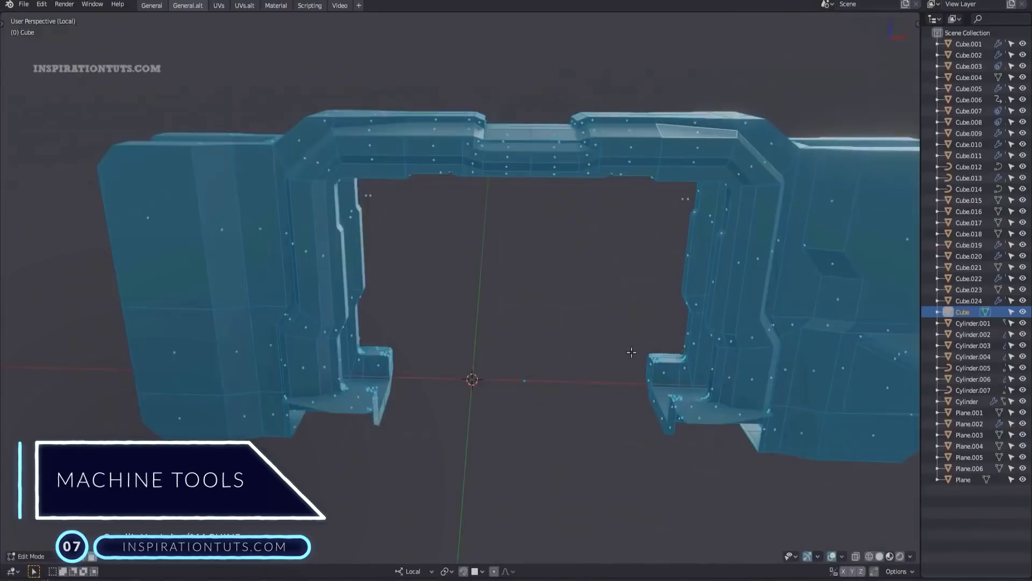
left_click(536, 384)
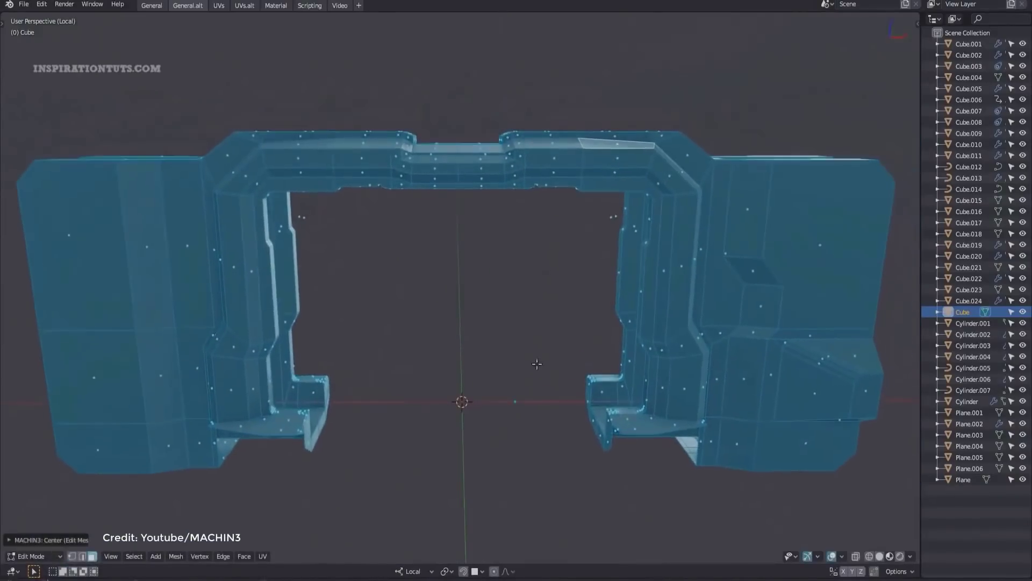
key("alt+a")
In edge mode, select the edge path running along the arch's upper step
middle_click_drag(530, 391, 596, 328)
scroll(500, 296, "up", 5)
key("2")
left_click(376, 302)
left_click(559, 323, "ctrl")
key("alt+a")
left_click(460, 364)
Switch to vertex mode and straighten the step's vertices with Machine Tools Straighten
middle_click_drag(281, 295, 662, 366)
middle_click_drag(698, 265, 406, 276)
key("3")
key("alt+a")
key("1")
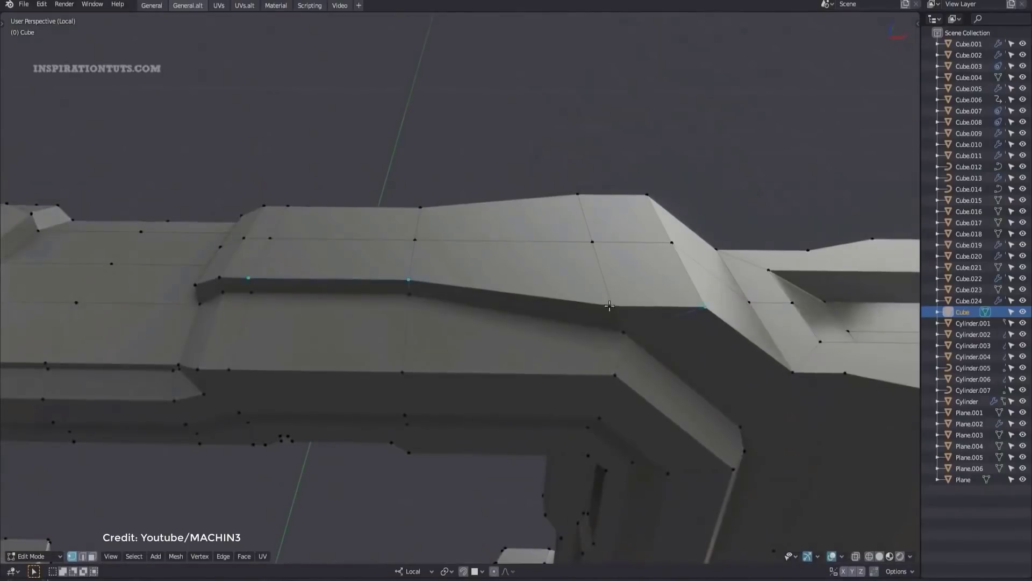
middle_click_drag(609, 306, 549, 399)
key("alt+a")
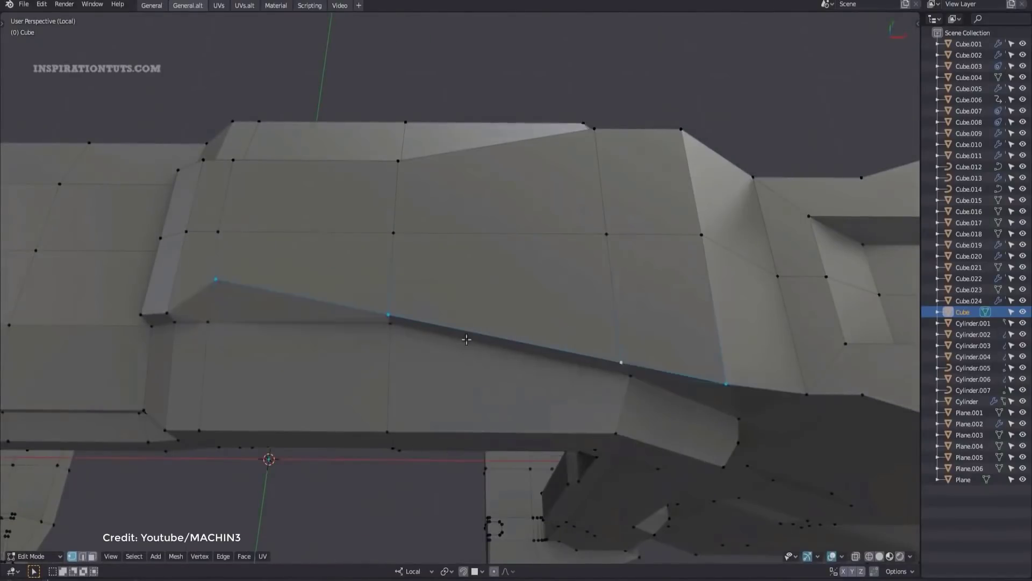
middle_click_drag(524, 359, 187, 264)
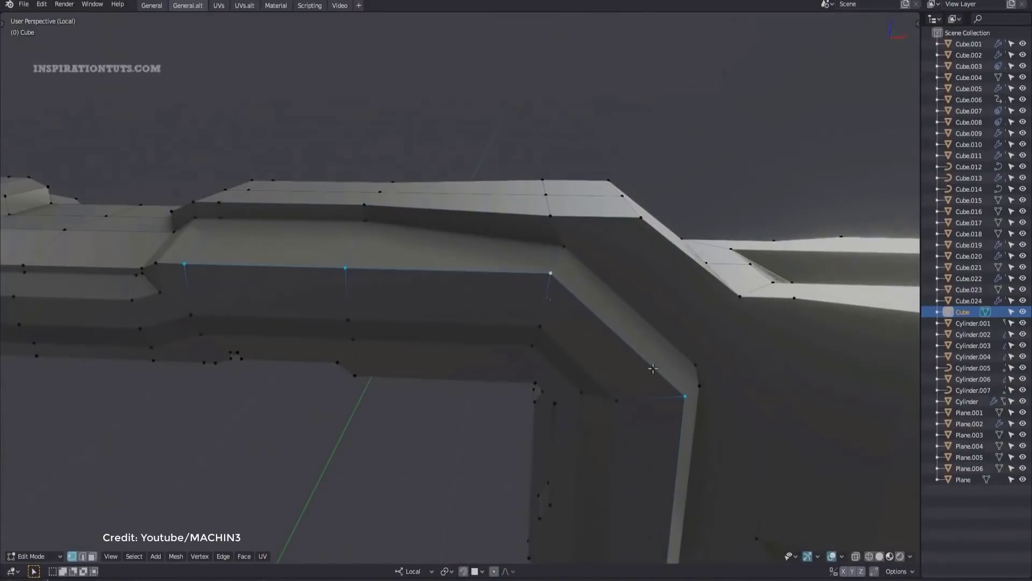
left_click(650, 412)
middle_click_drag(650, 411, 532, 291)
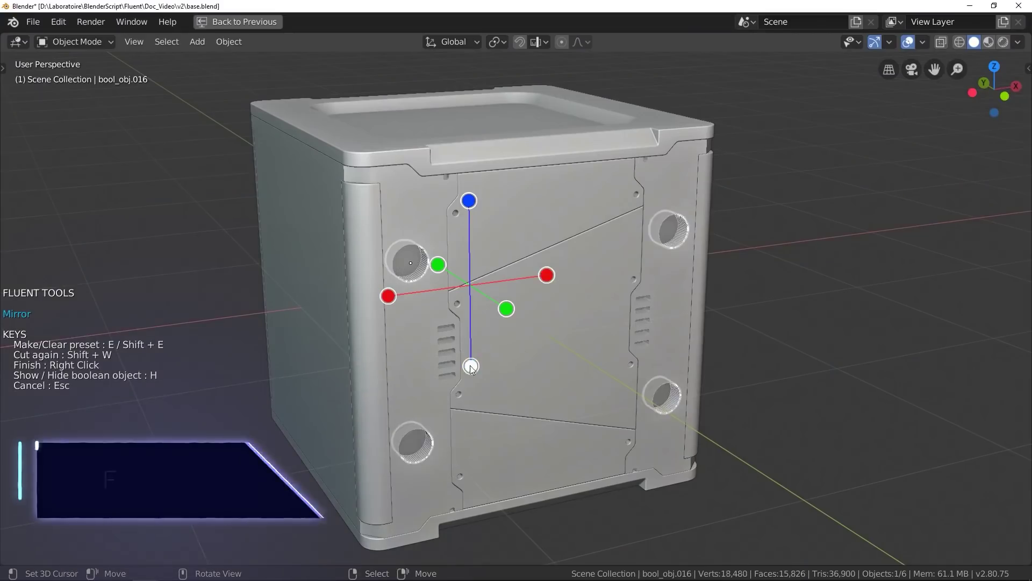
Turn to the box's back panel and extend the mirrored circular holes as an array along X
middle_click_drag(372, 259, 419, 325)
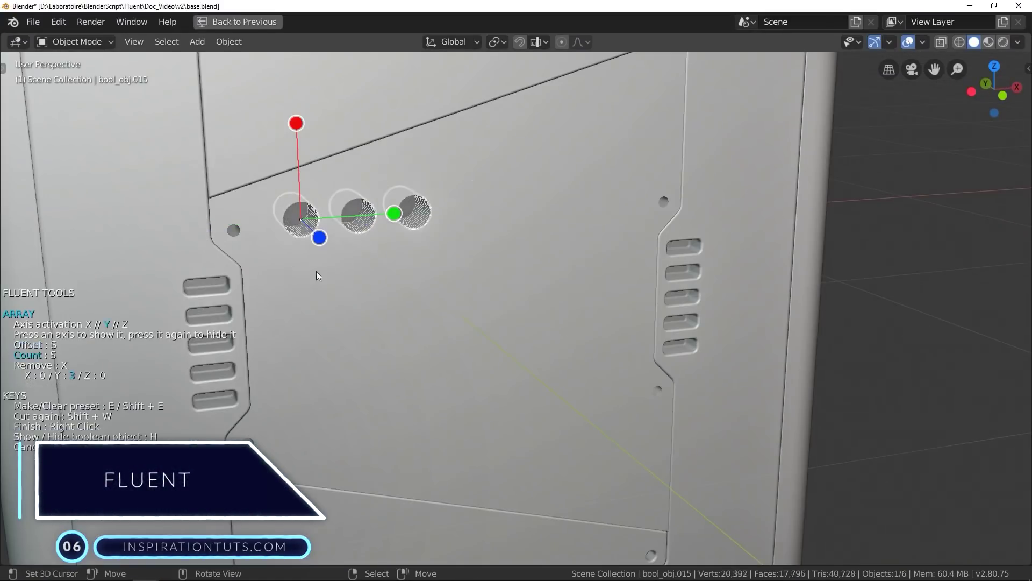
key("x")
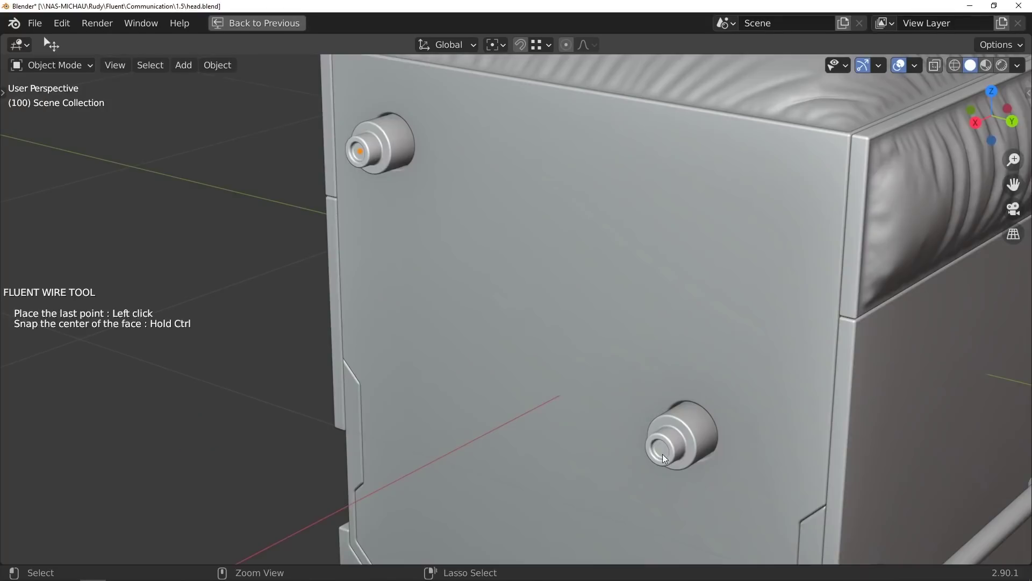
End the wire on the lower connector and start its simulation
left_click(665, 458)
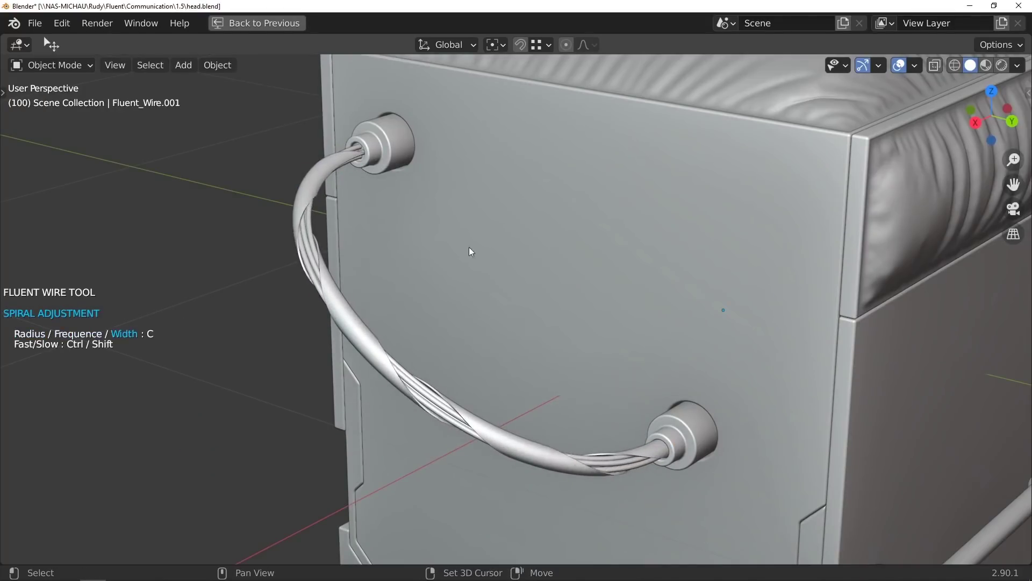
left_click(533, 233)
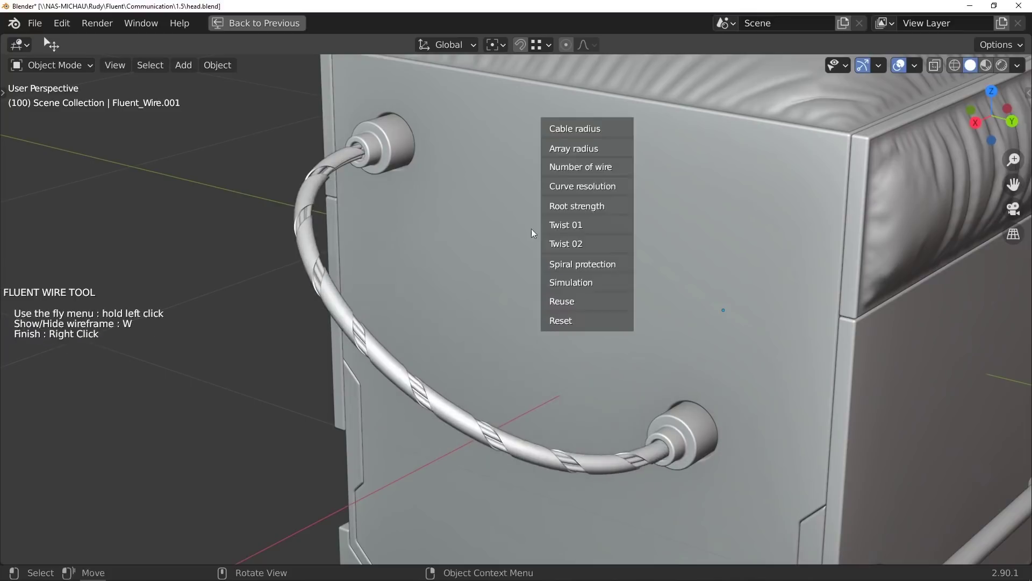
left_click(602, 286)
key("Return")
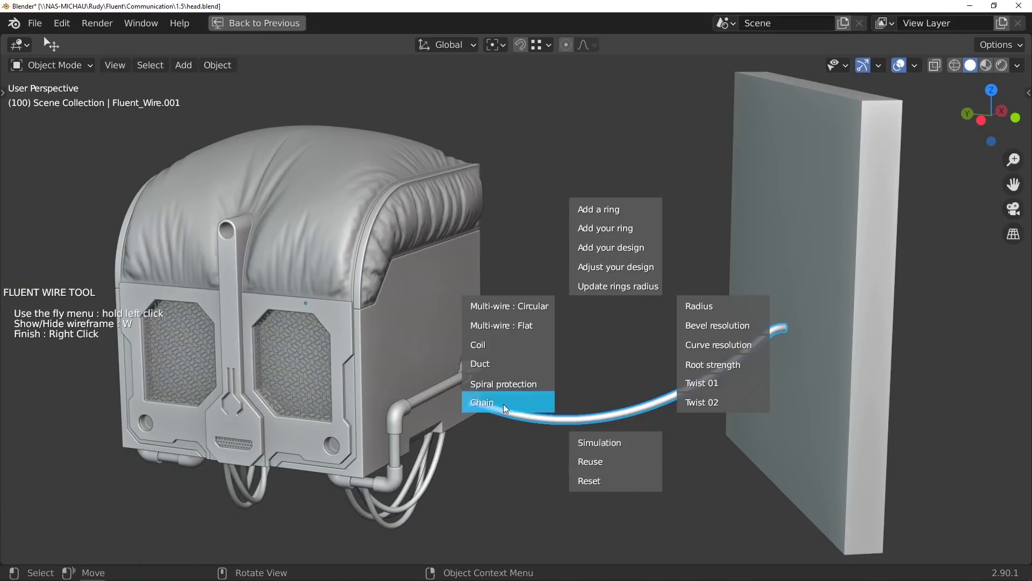
Turn the wire into a spiked chain, tune its offset and length, and add a pipe ring design
left_click(506, 403)
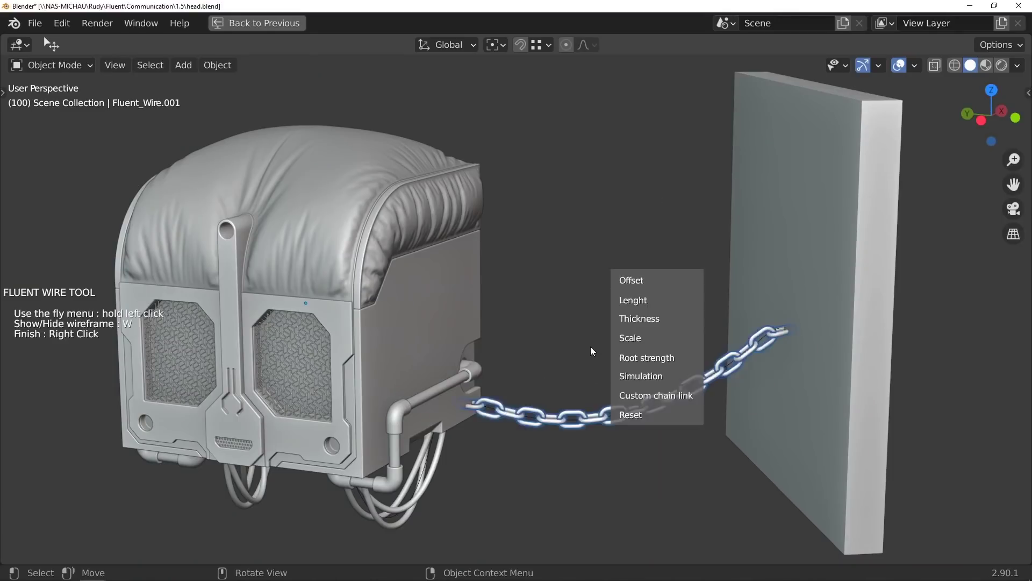
left_click(672, 289)
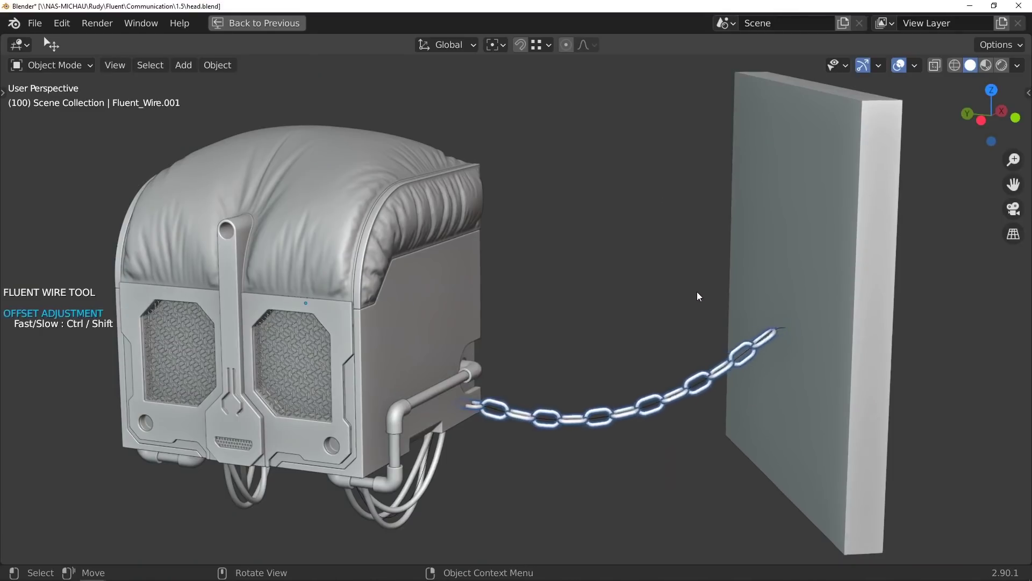
left_click(738, 310)
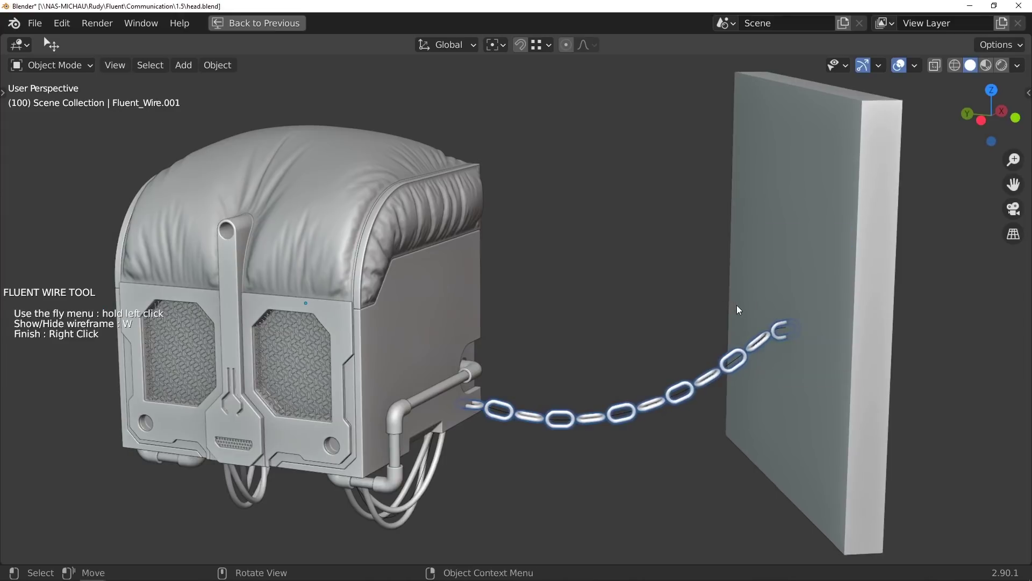
left_click(667, 270)
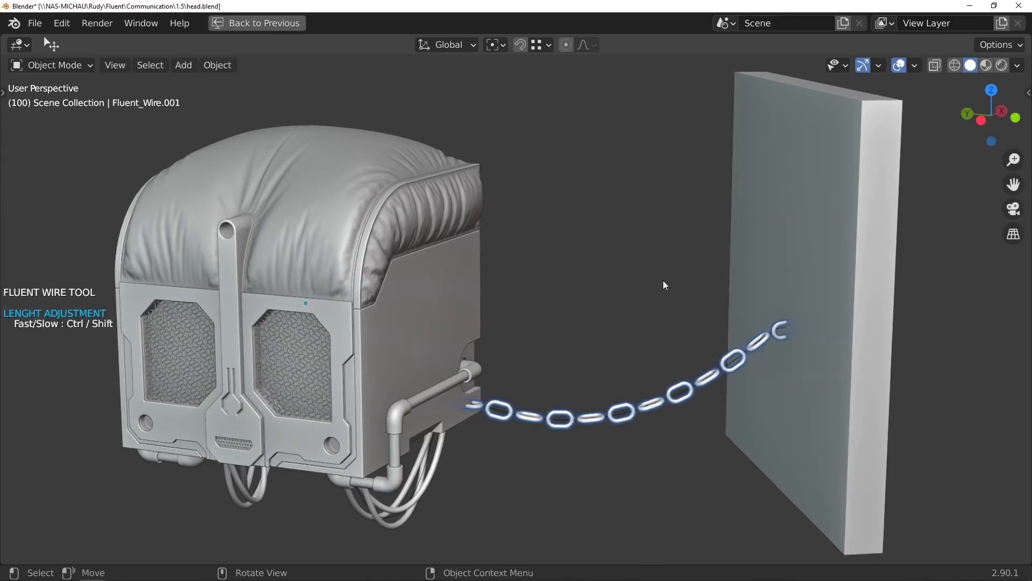
left_click_drag(680, 287, 613, 304)
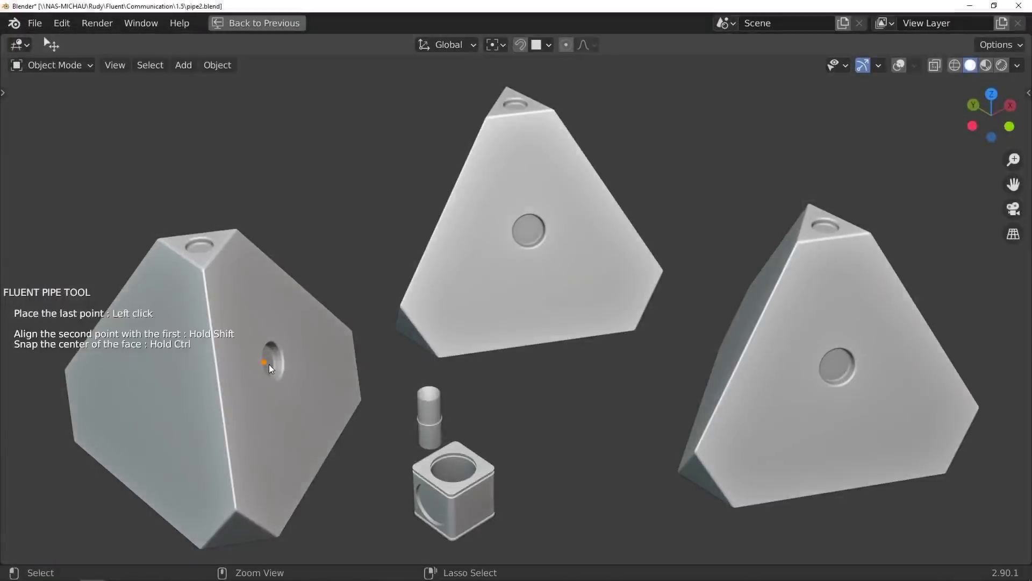
left_click_drag(626, 199, 483, 238)
left_click_drag(575, 259, 495, 184)
Confirm the square ring on the pipe and branch a new pipe into the right block's top hole
left_click(466, 459)
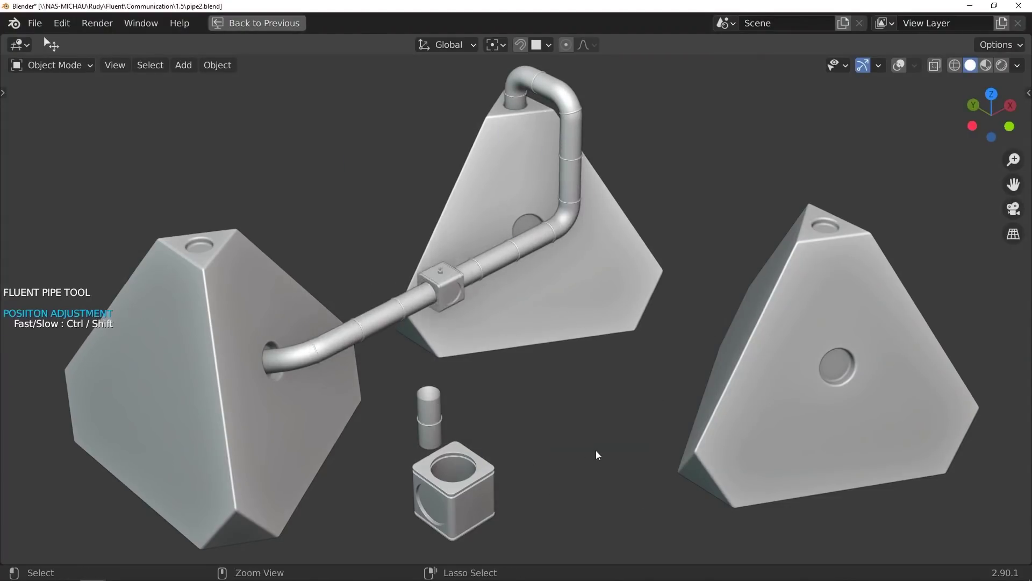
left_click(429, 304)
left_click(825, 225)
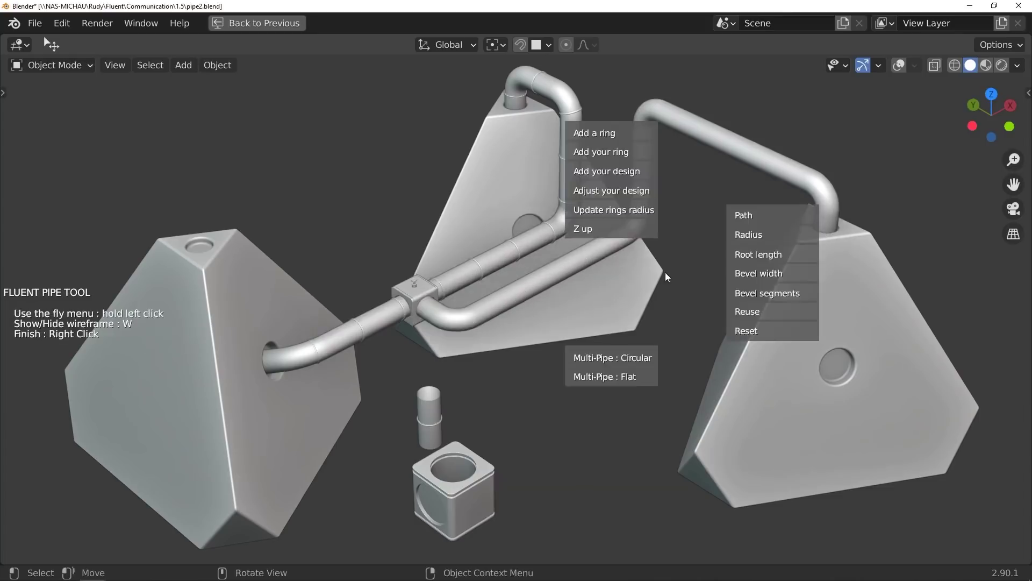
left_click_drag(640, 301, 571, 193)
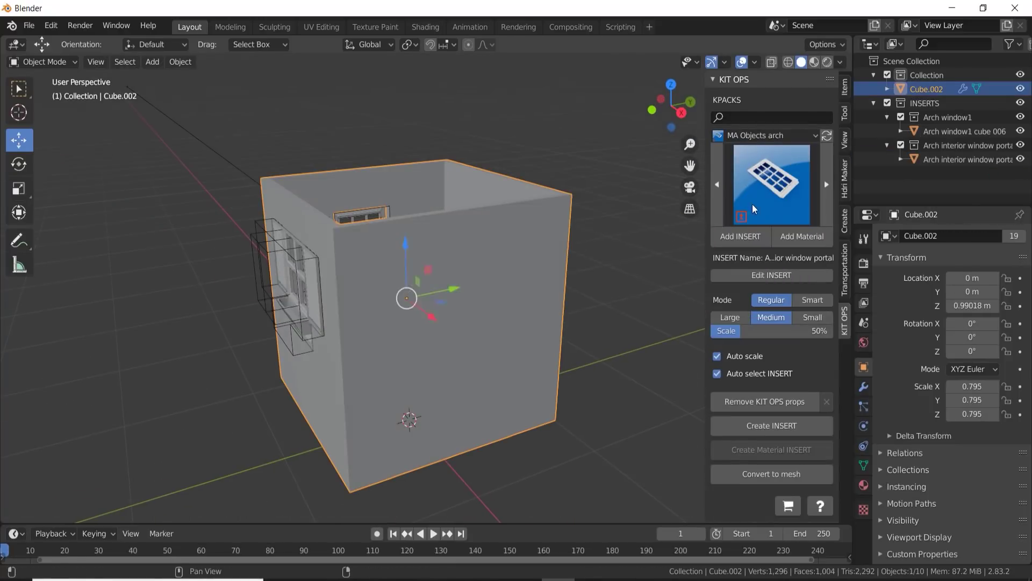
Add the Arch door1 insert, then BNC connector, panel keypad and Rotary switch inserts to the box
left_click(827, 185)
left_click(741, 236)
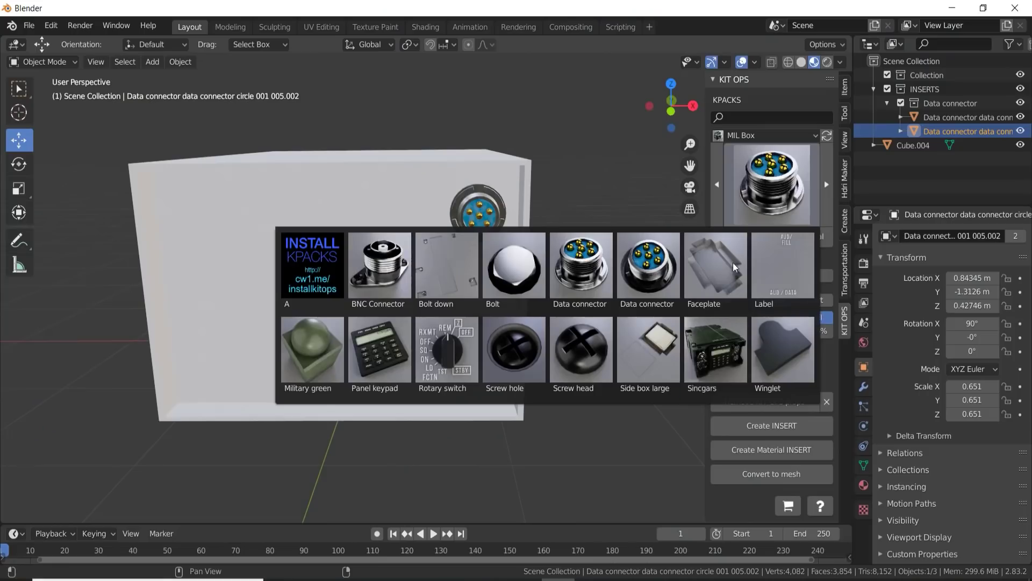
left_click(310, 288)
left_click(381, 312)
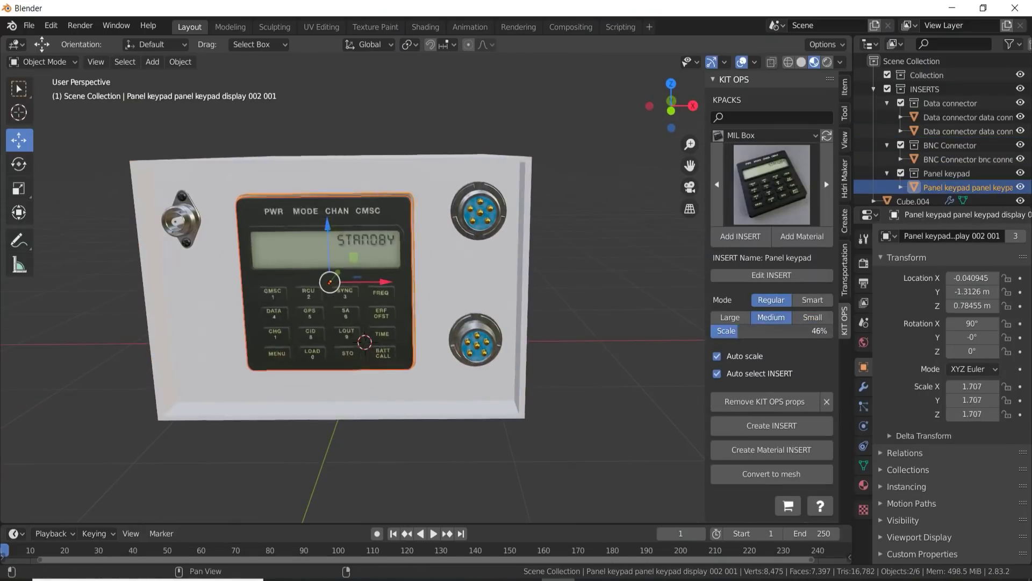
left_click(772, 184)
left_click(549, 360)
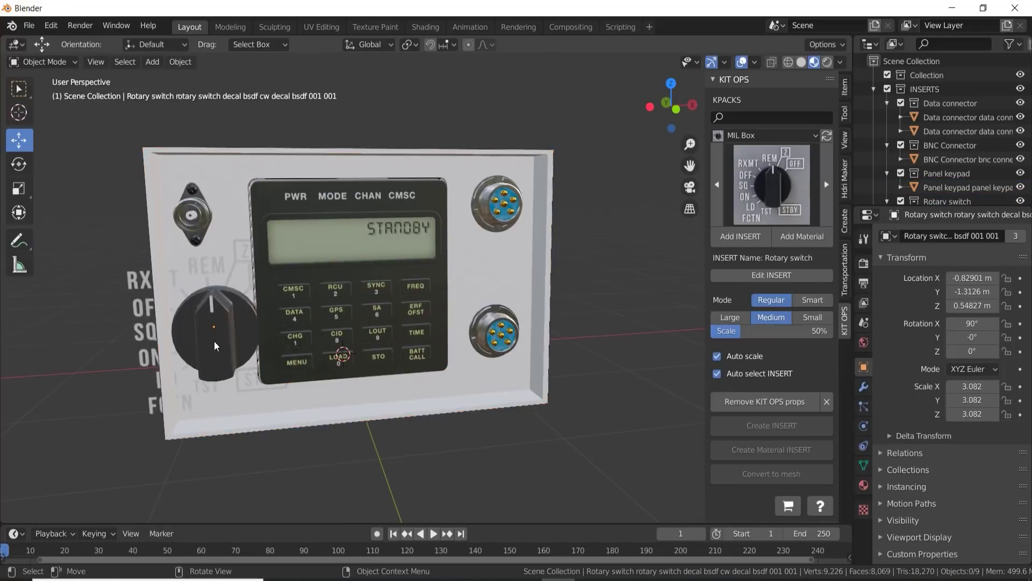
left_click(767, 135)
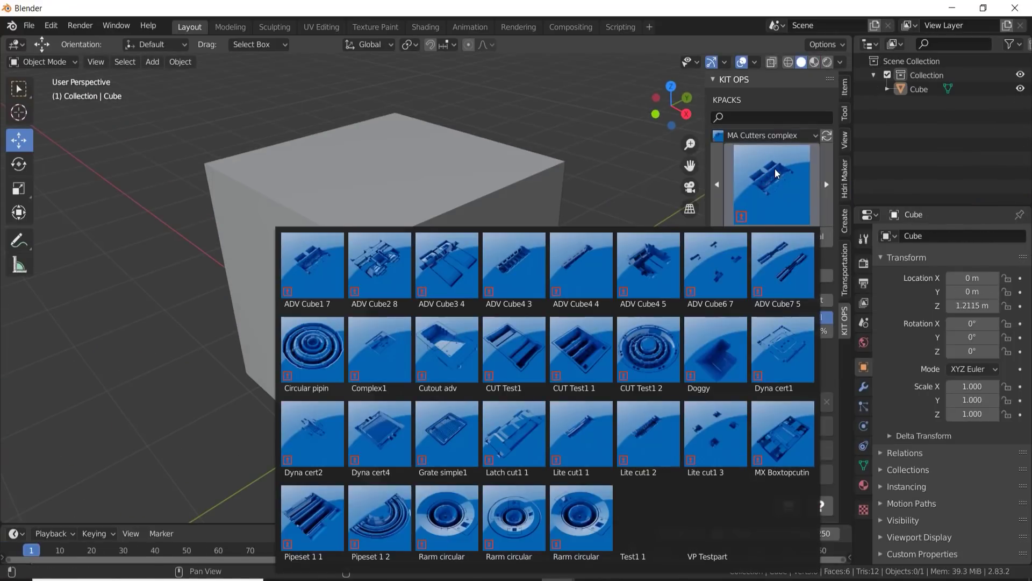
Insert Circular piping and Ramm circular cross on the cube's top and Pipeset 1 1 on its front
left_click(313, 349)
middle_click_drag(371, 301, 383, 295)
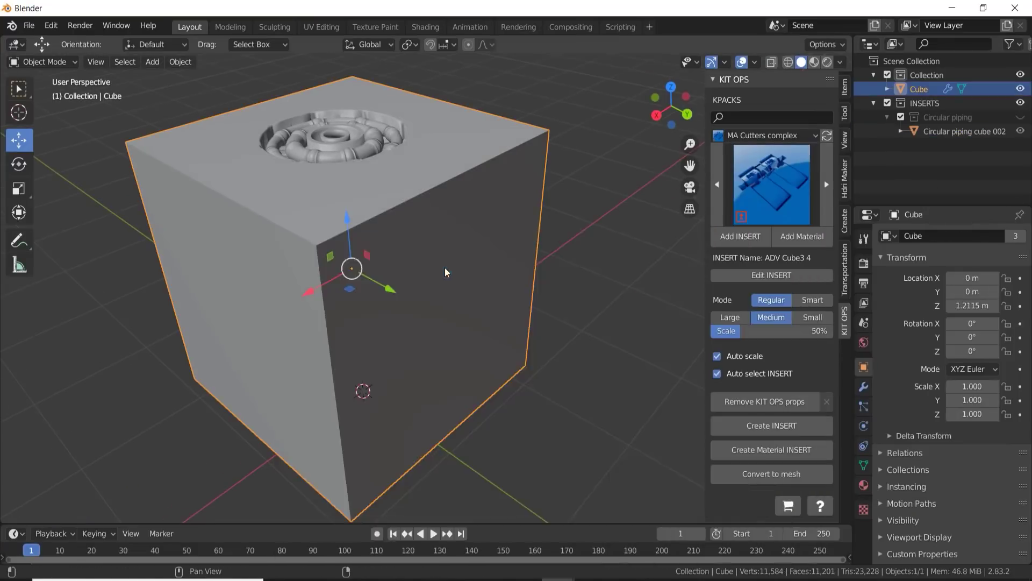
left_click(771, 185)
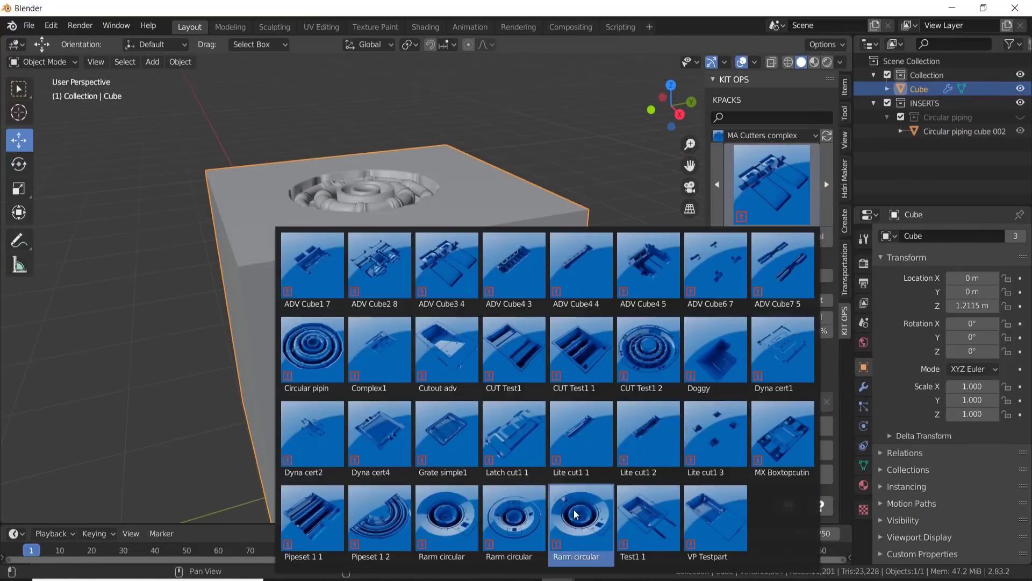
left_click(668, 530)
left_click(772, 184)
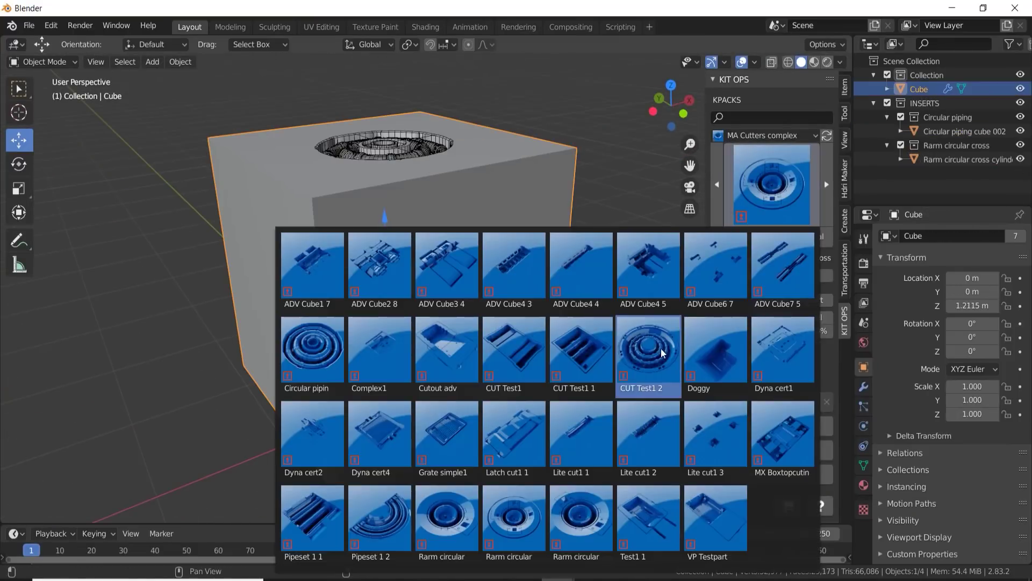
left_click(306, 526)
left_click(438, 307)
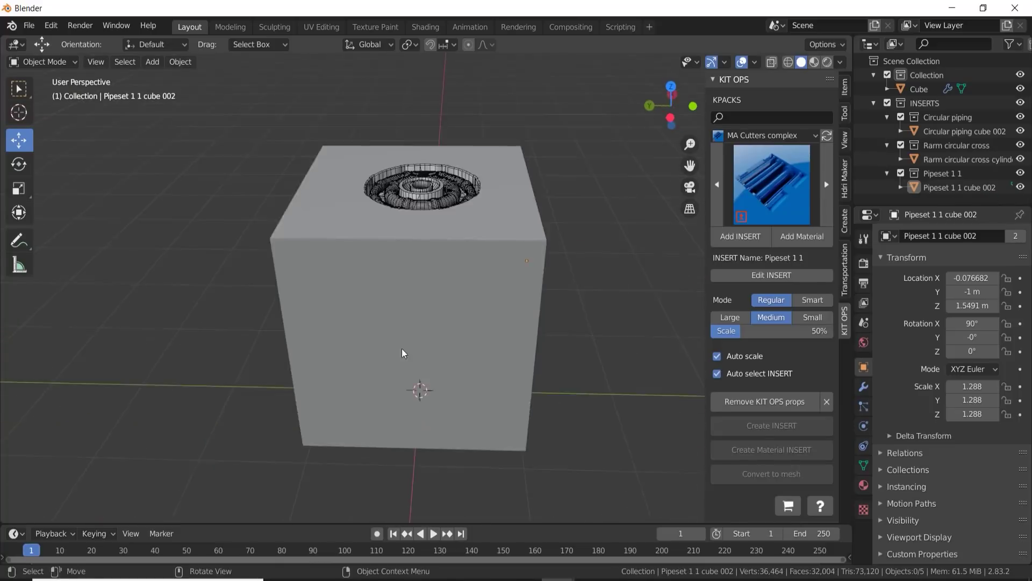
Cut ADV Cube3, ADV Cube7 and ADV Cube5 cutters into the cube from the medium pack
left_click(772, 184)
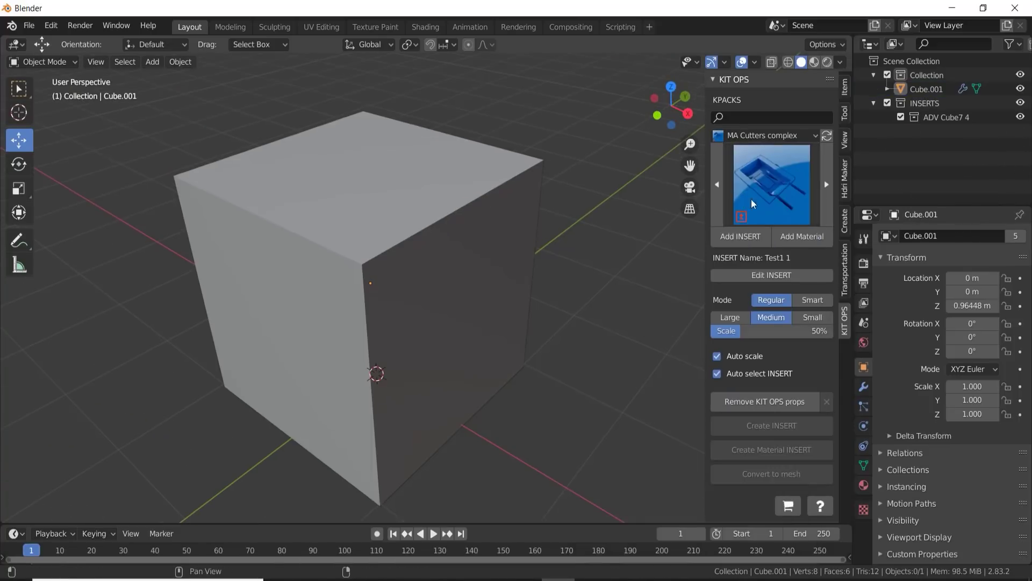
left_click(766, 135)
left_click(694, 147)
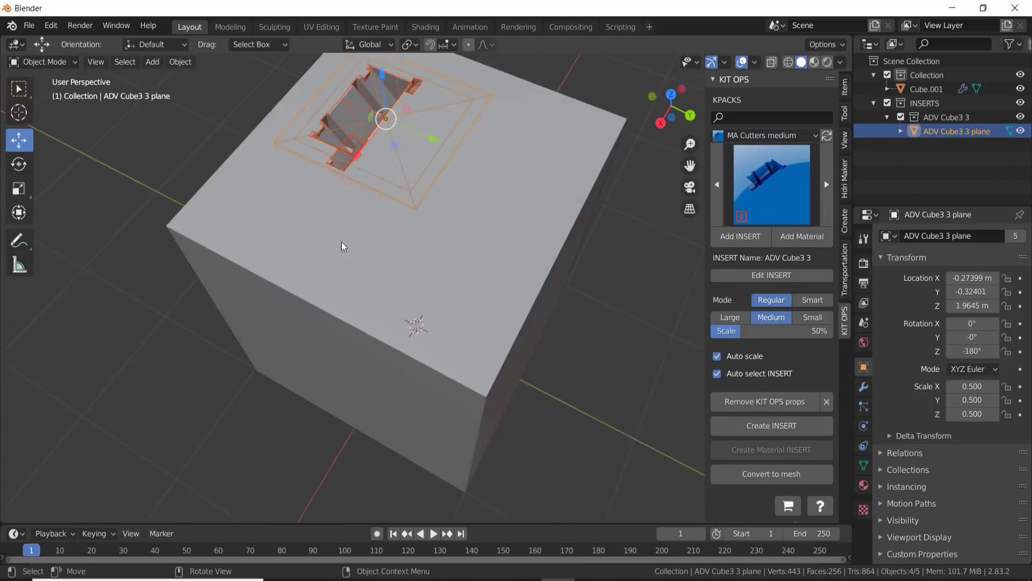
left_click(771, 185)
left_click(774, 265)
left_click(500, 265)
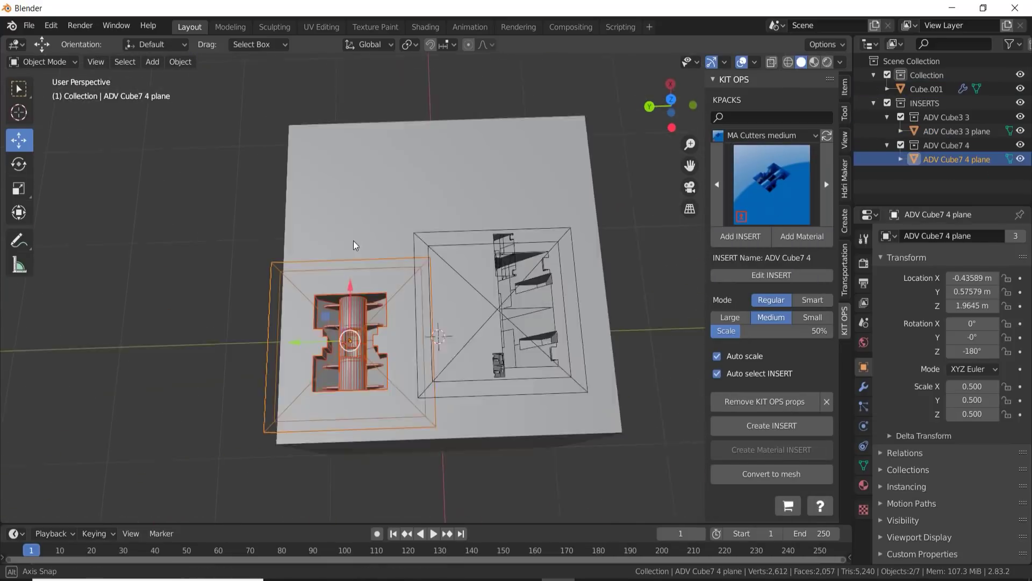
left_click(772, 185)
left_click(565, 280)
left_click(369, 225)
middle_click_drag(370, 225, 427, 207)
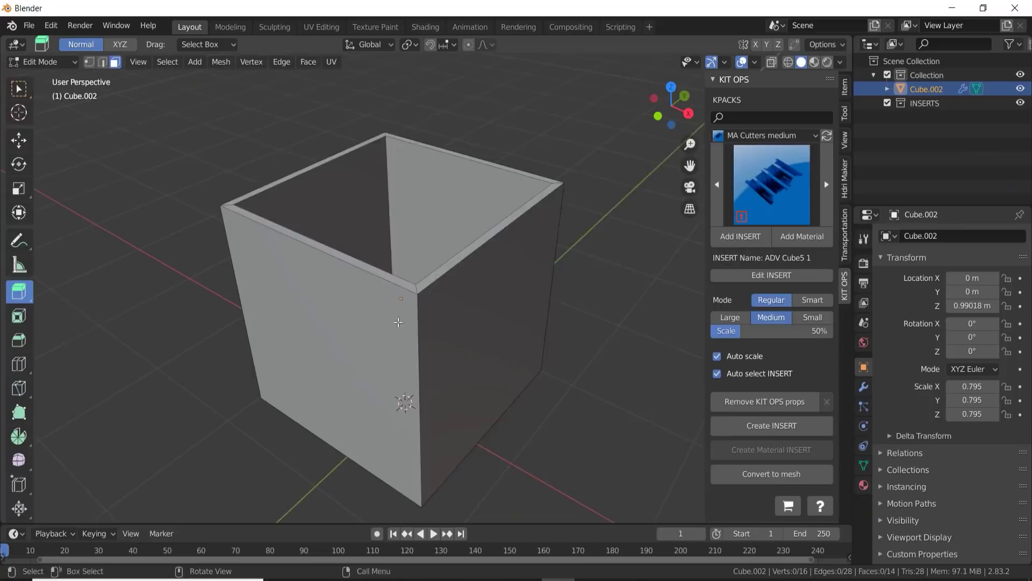
Switch to the arch pack and add Arch door1 window inserts on the cube's side
left_click(766, 134)
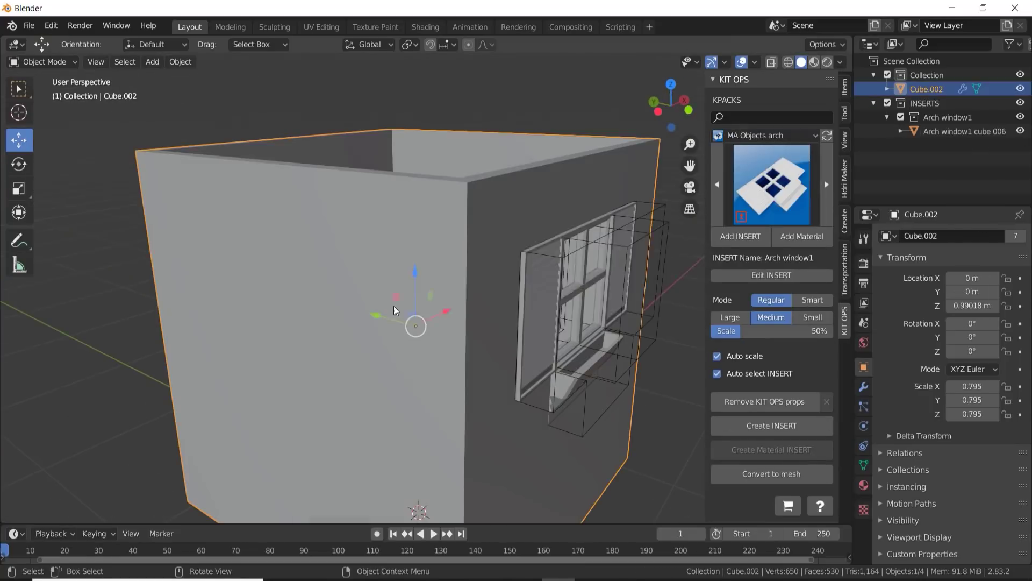
middle_click_drag(427, 330, 427, 357)
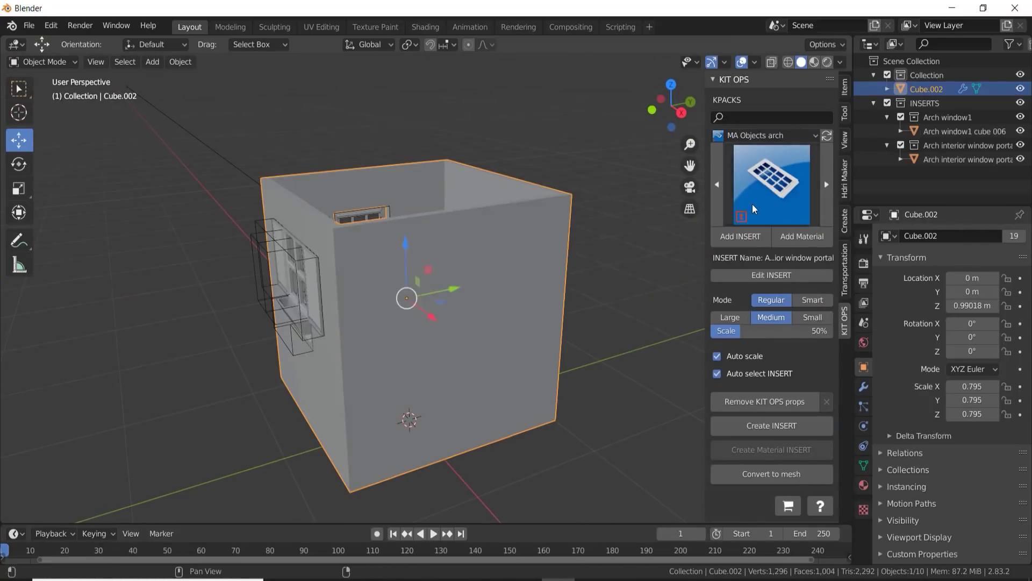
left_click(723, 237)
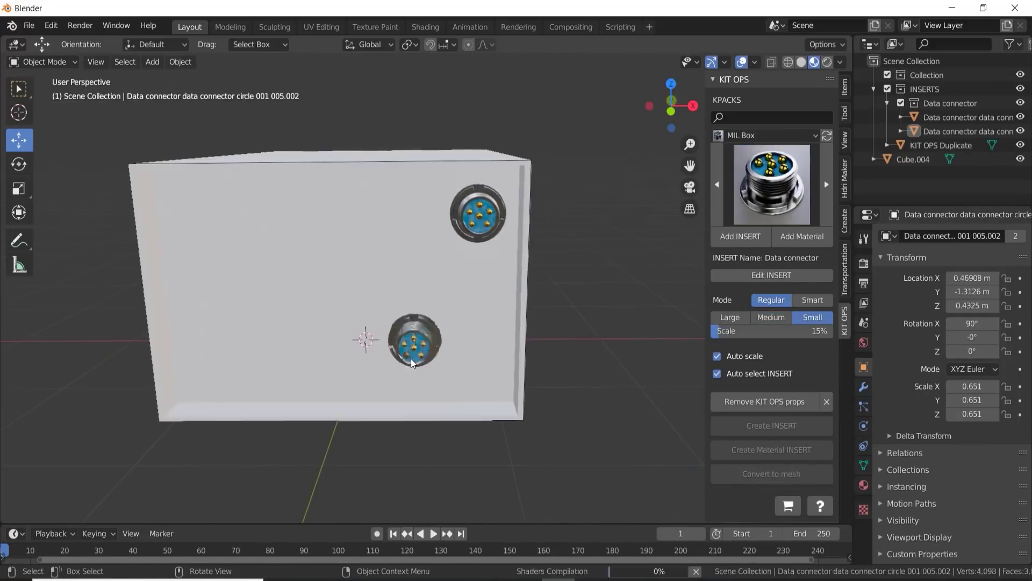
left_click(760, 216)
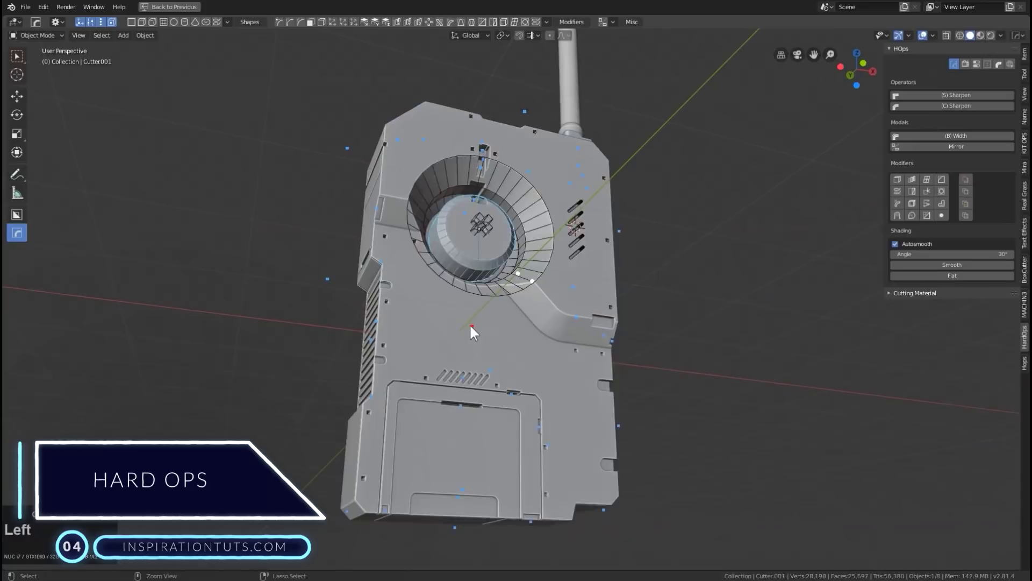
Solidify the plane into a beveled solid box with Hard Ops
left_click(476, 339)
left_click(466, 377)
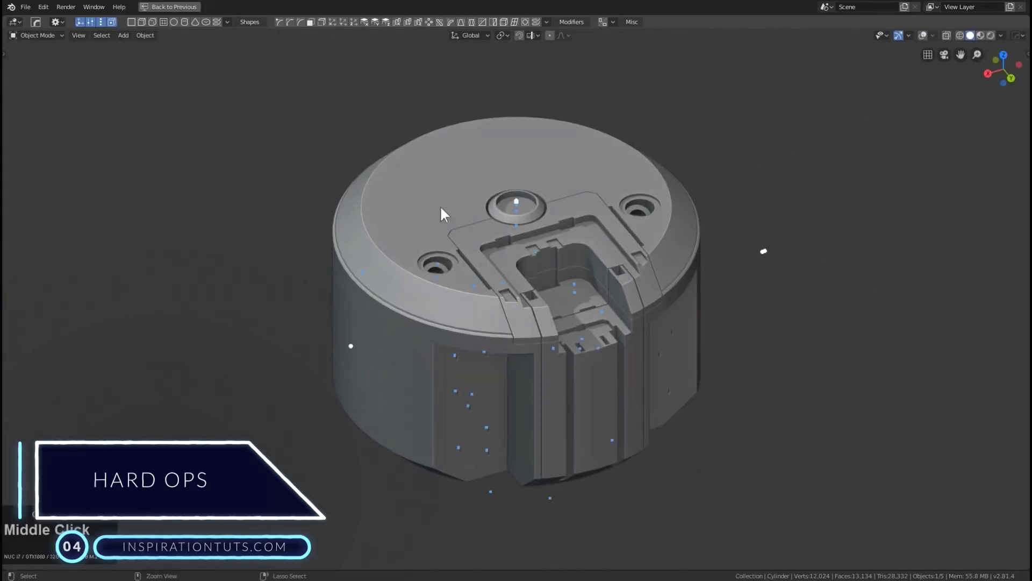
left_click(110, 23)
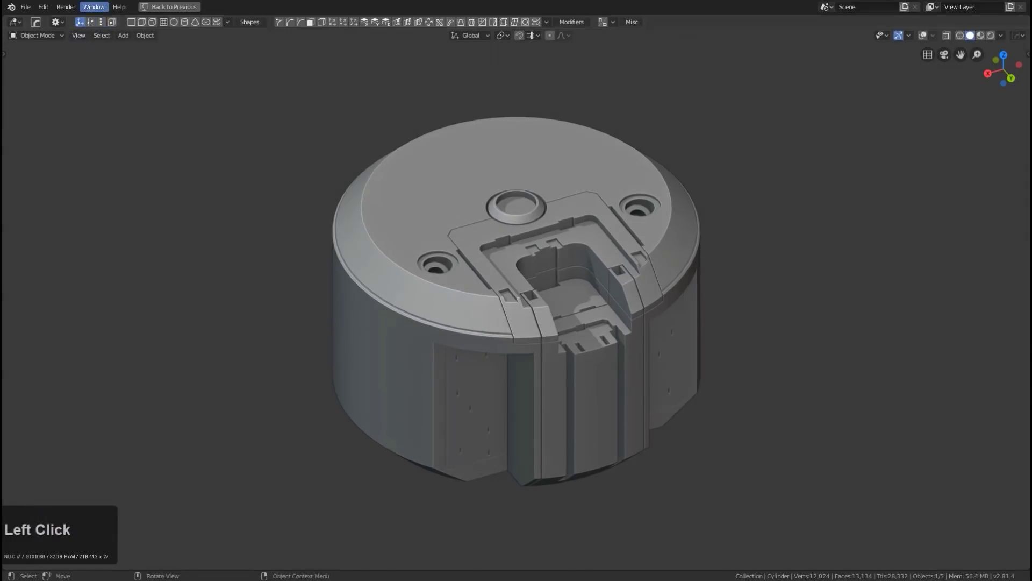
key("KP_5")
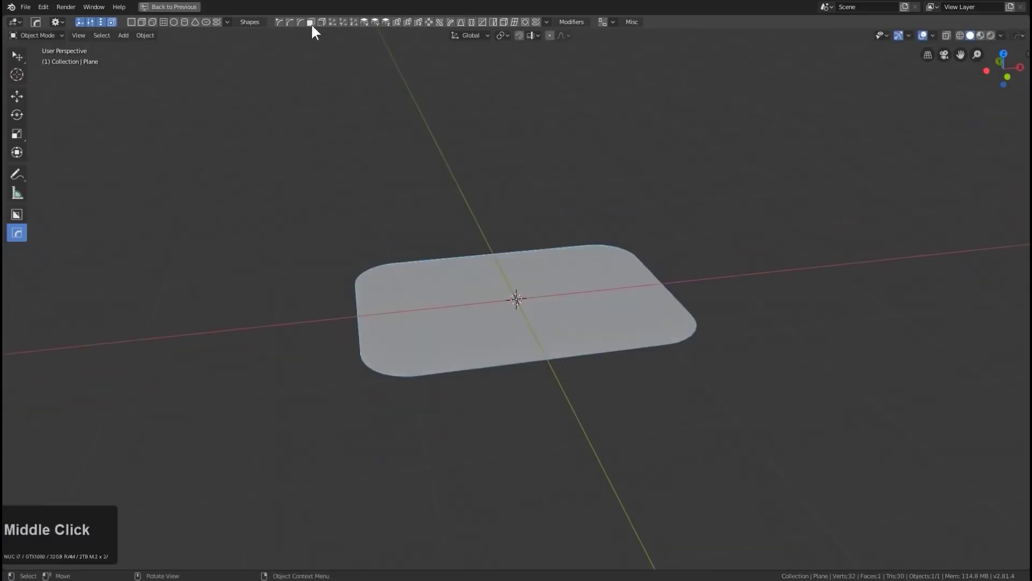
left_click(299, 22)
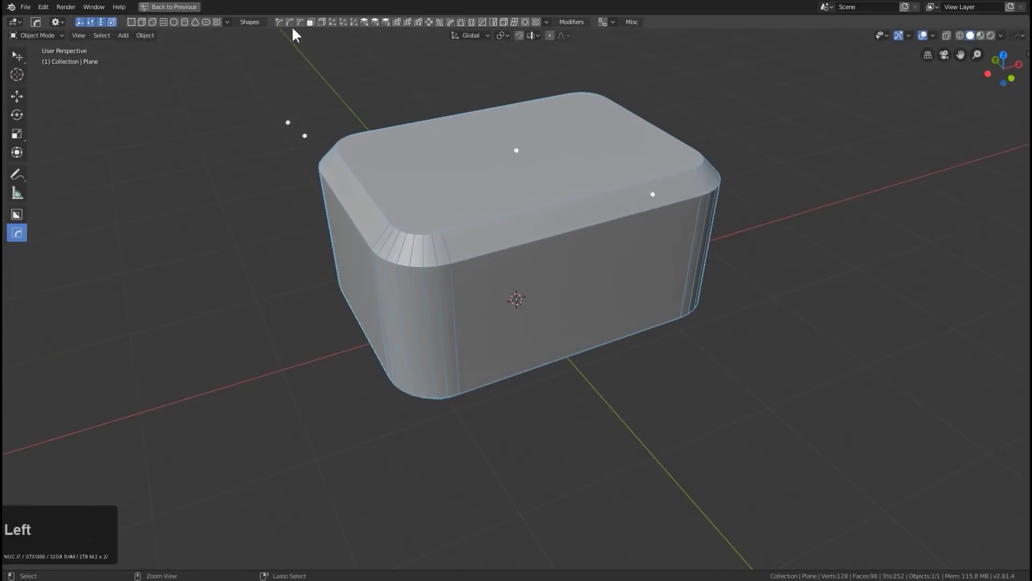
Add a cube cutter and slide it along X to cut notches into the box
key("shift+a")
left_click(500, 253)
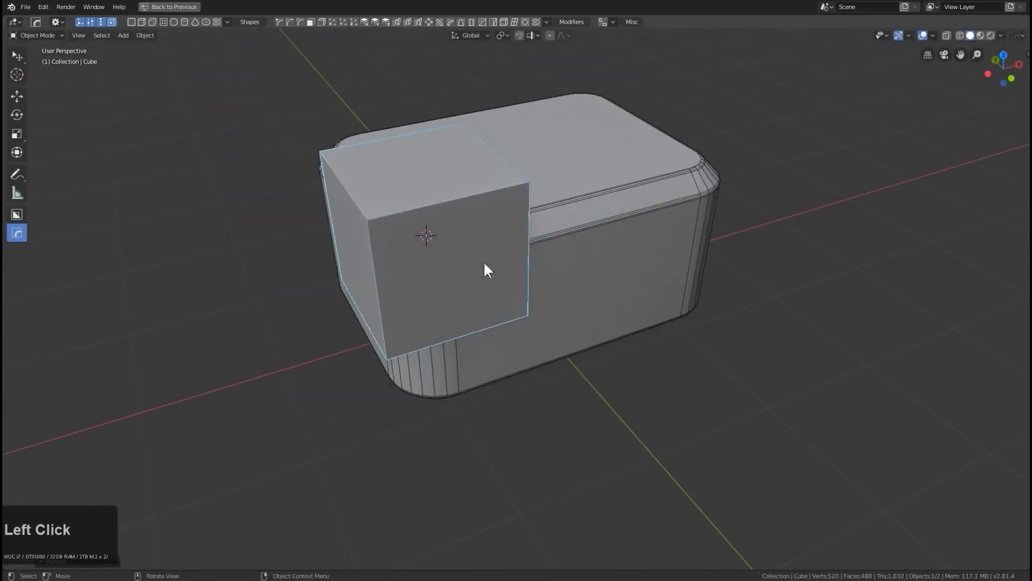
key("g")
key("x")
middle_click_drag(667, 215, 526, 273)
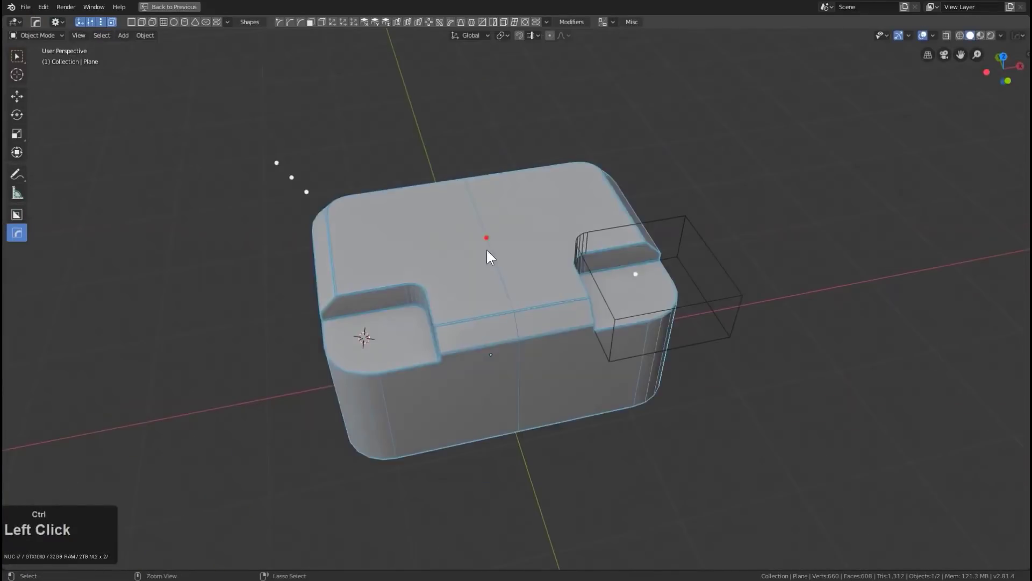
Raise the Solidify thickness from 1.38 m to 1.75 m
key("F9")
mouse_move(517, 269)
left_mouse_down()
mouse_move(540, 269)
mouse_move(510, 268)
left_mouse_up()
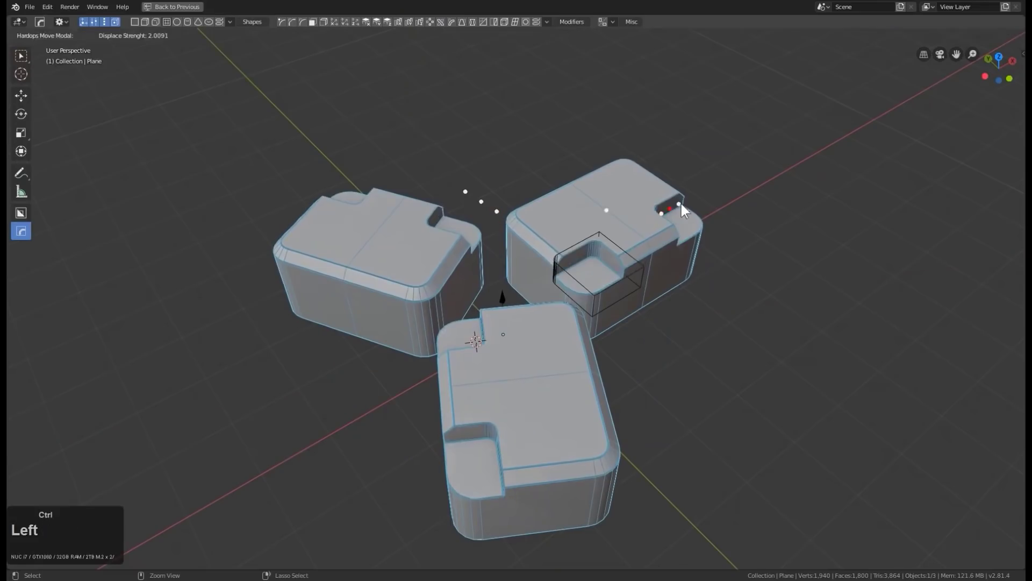
left_click_drag(682, 204, 788, 249, "ctrl")
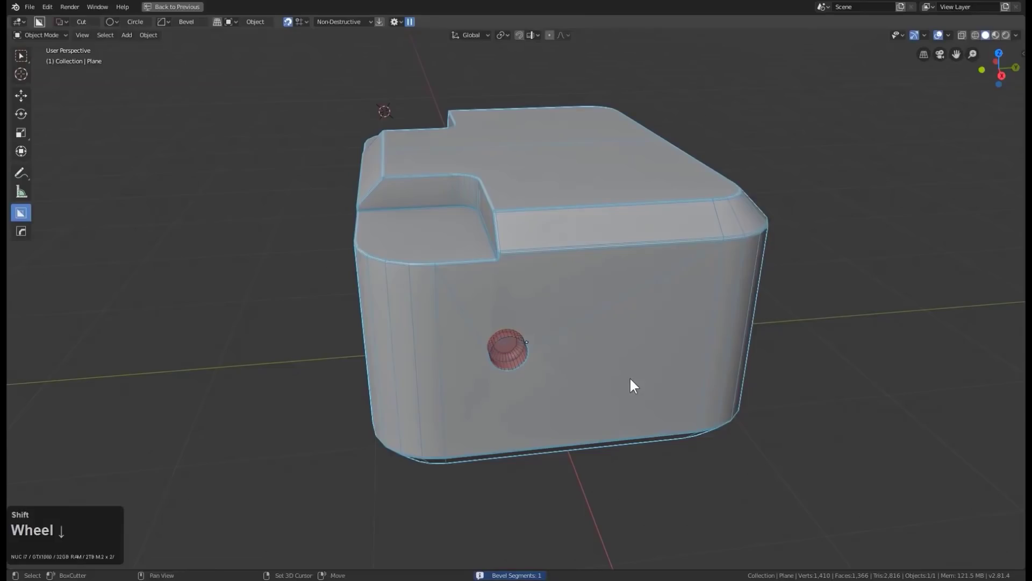
Select the round hole's cutter and give it a bevel
middle_click_drag(630, 376, 535, 312)
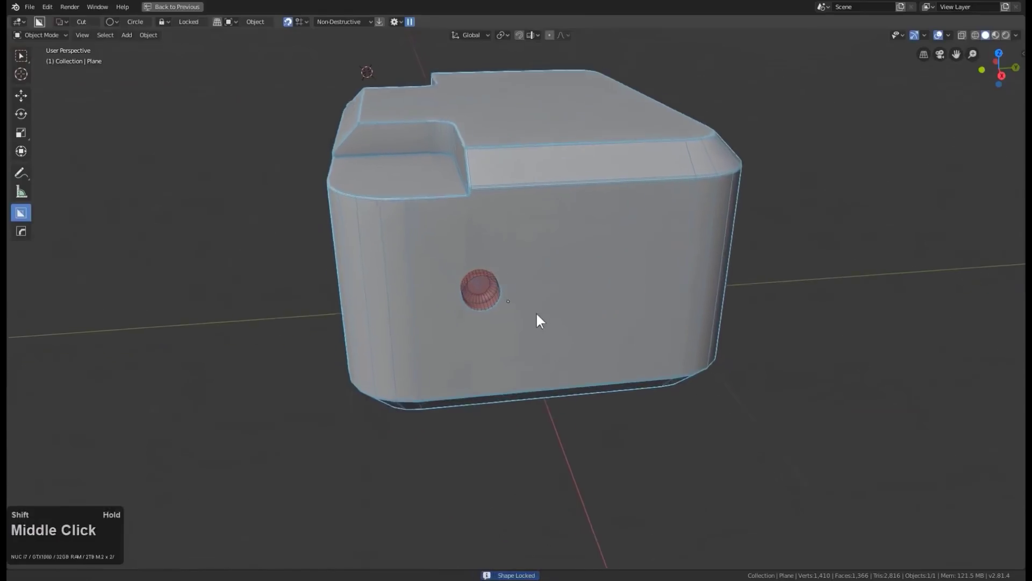
left_click(470, 302, "shift")
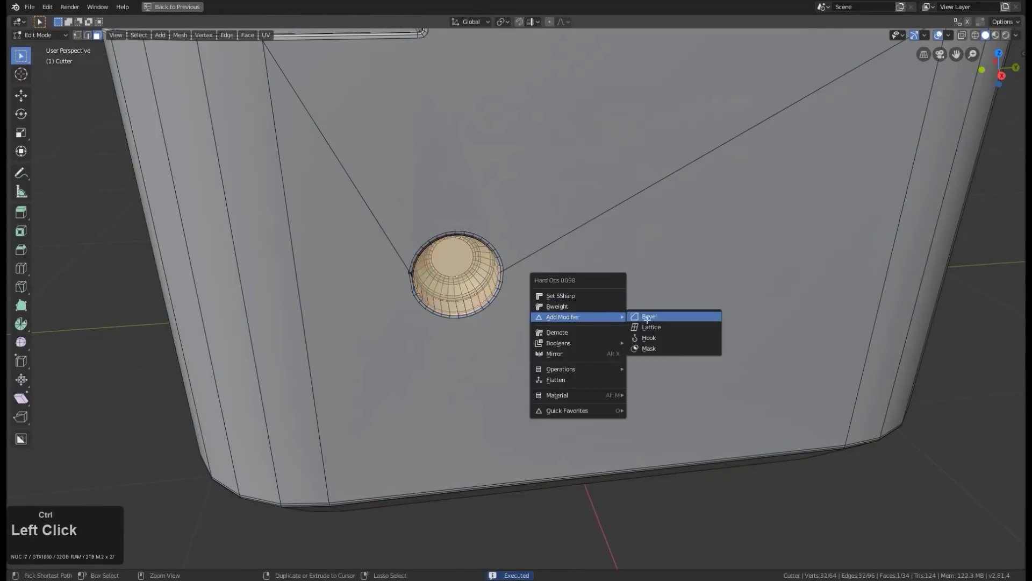
left_click(648, 317)
scroll(596, 266, "down", 5, "shift")
Array the hole into a ring of six vents and set their displacement to reposition them
key("q")
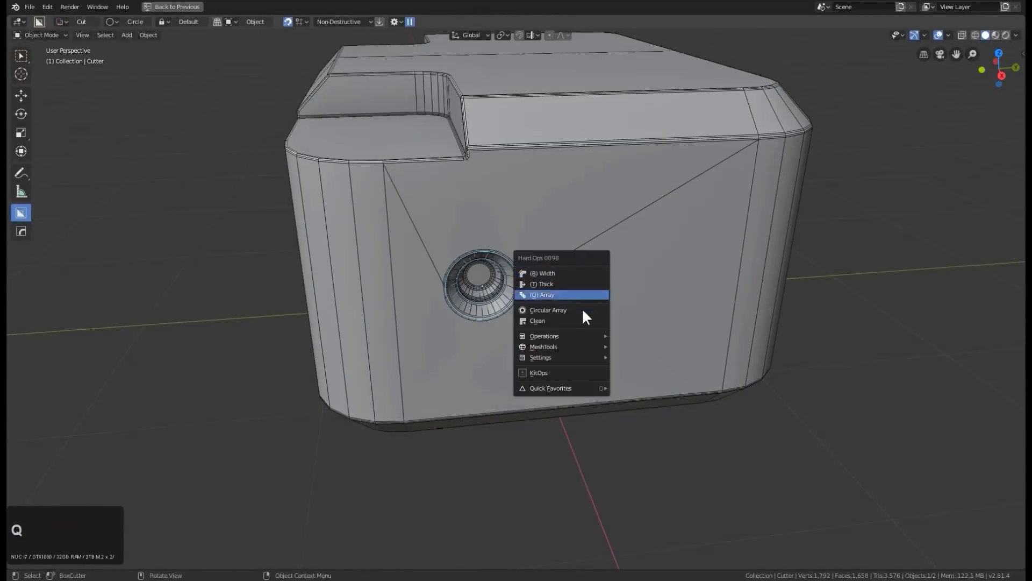
left_click(585, 308)
key("q")
left_click(599, 299)
scroll(583, 325, "up", 1)
scroll(583, 326, "up", 2)
left_click(583, 326)
key("w")
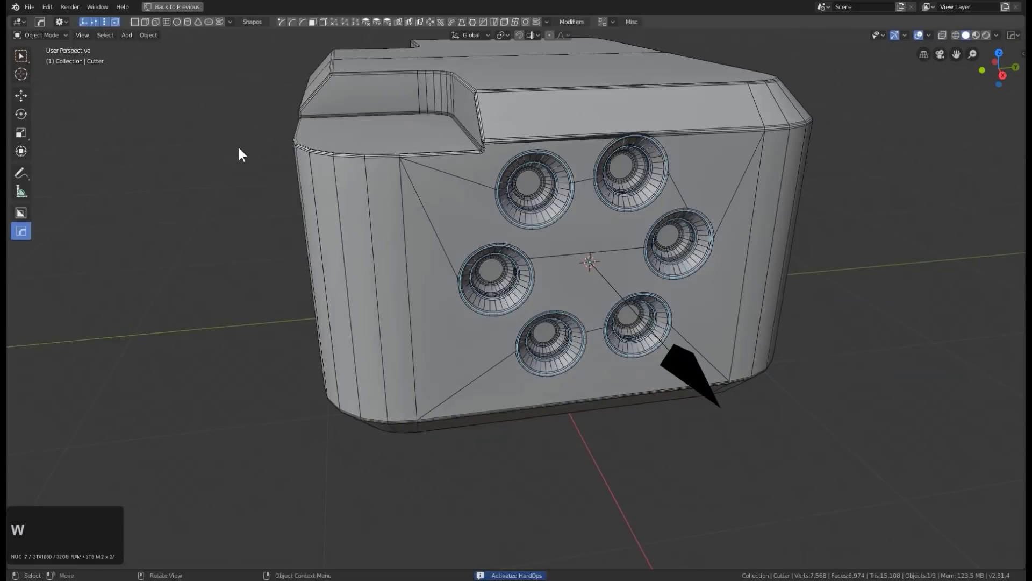
left_click(500, 274, "ctrl+shift")
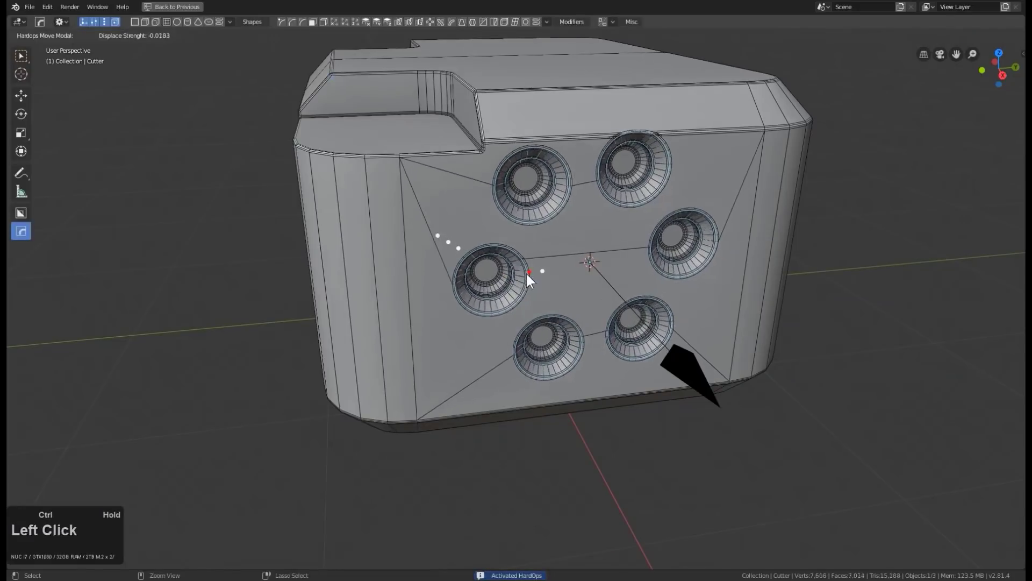
Change the number of holes in the vent ring
left_click(250, 263, "shift")
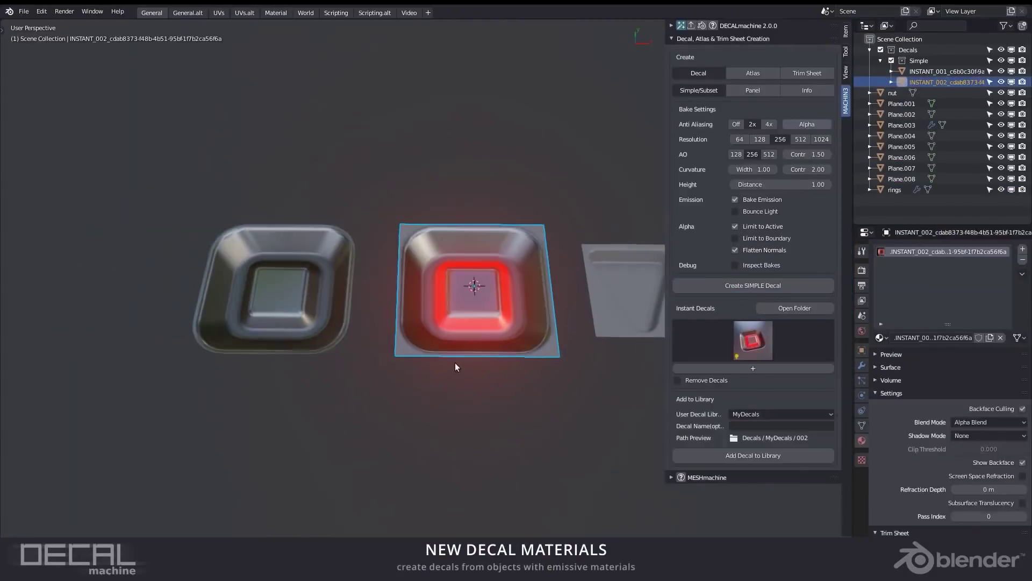
Move the new instant decal and raise its emission brightness
left_click(138, 323)
key("KP_Decimal")
key("alt+a")
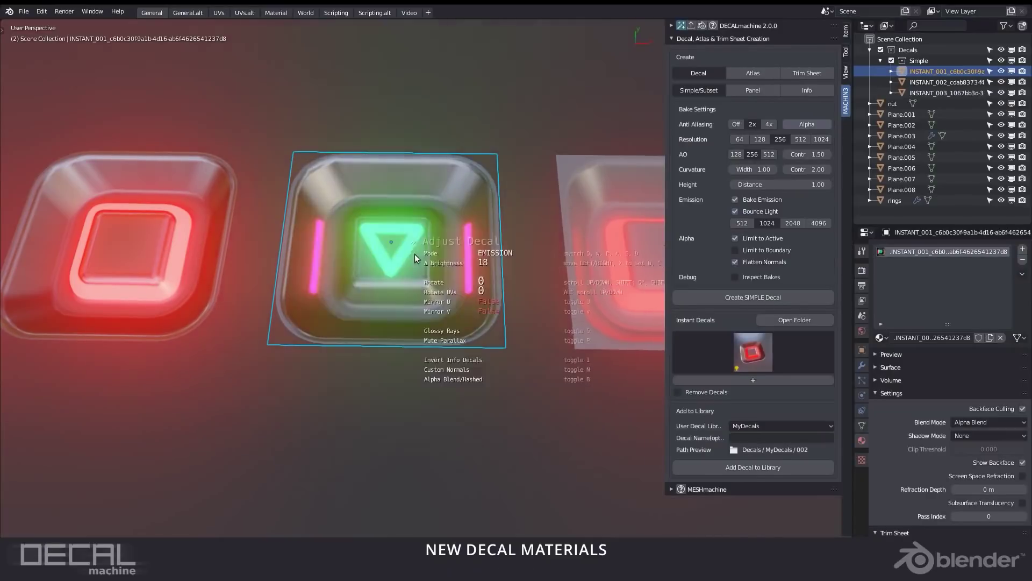
Switch decal adjust mode and cycle the sphere's round decal material to emissive.blue
key("d")
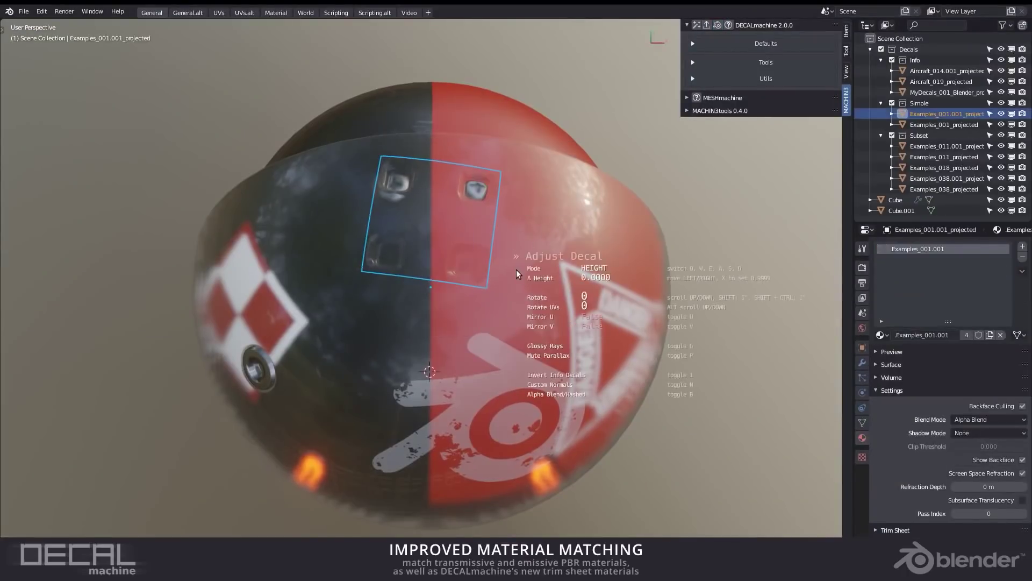
key("a")
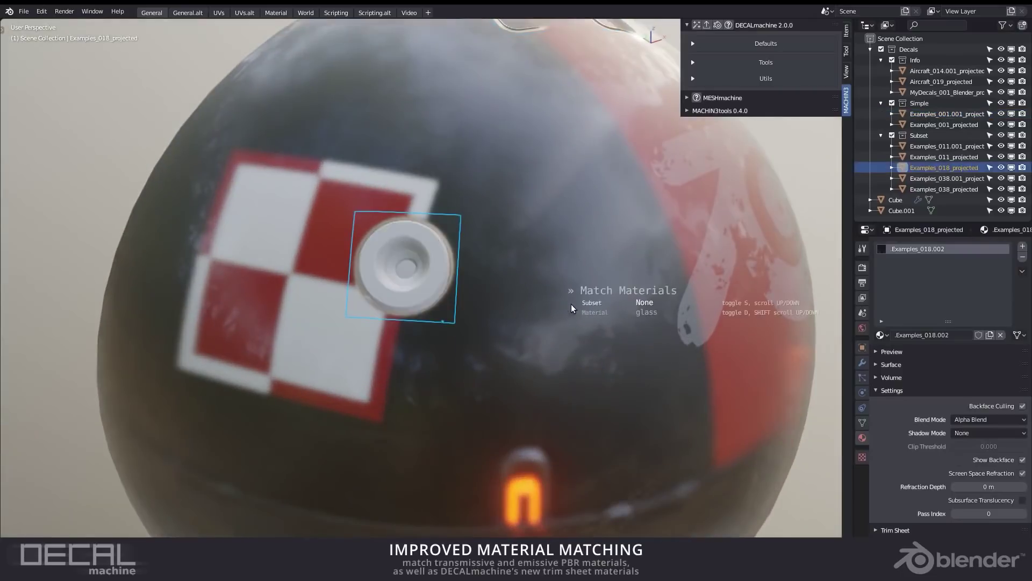
scroll(571, 304, "down", 2, "shift")
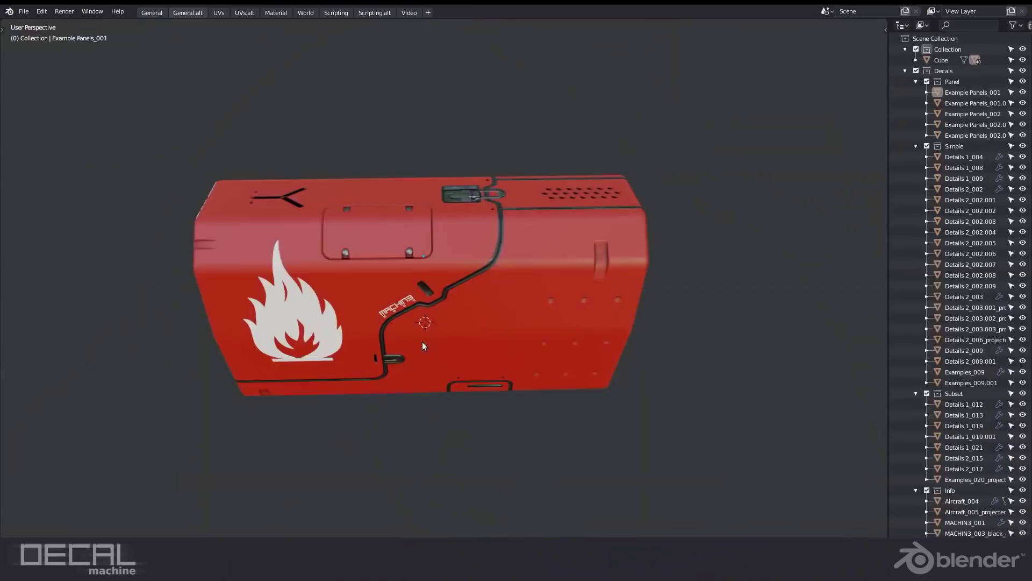
middle_click_drag(422, 340, 460, 225)
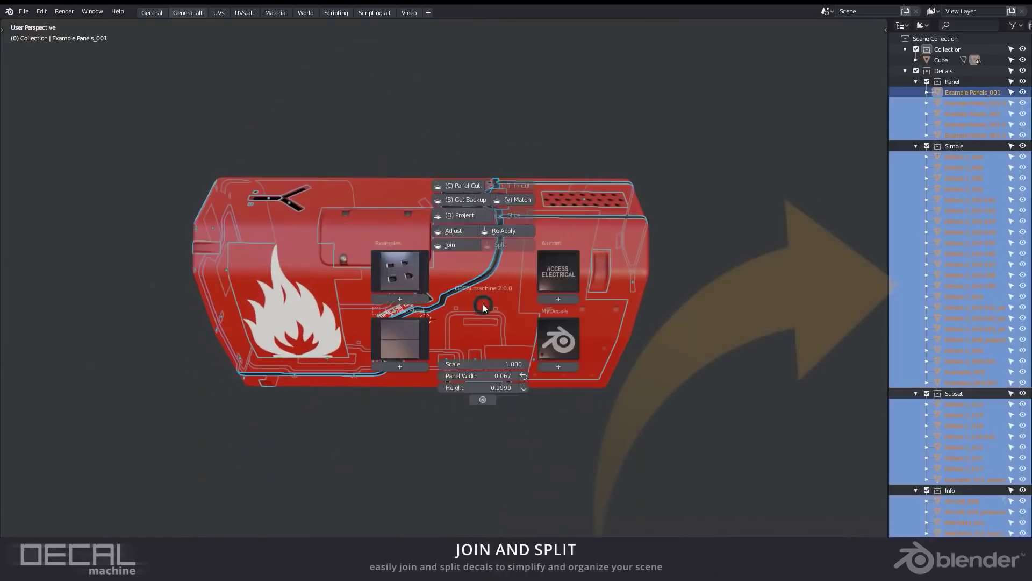
Join the red panel's decals, isolate them, then split them back into separate objects
key("ctrl+j")
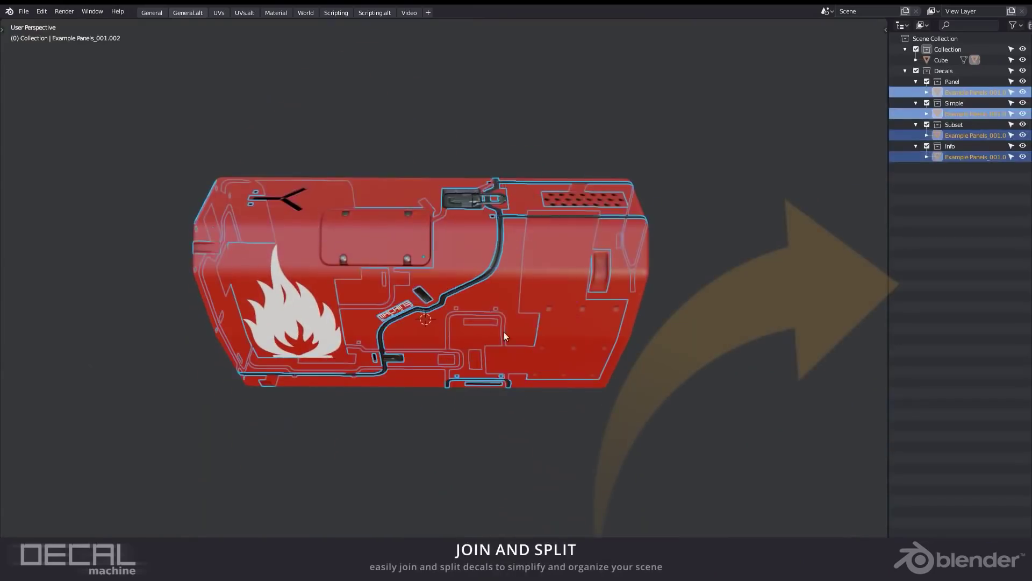
key("KP_Divide")
key("d")
left_click(512, 308)
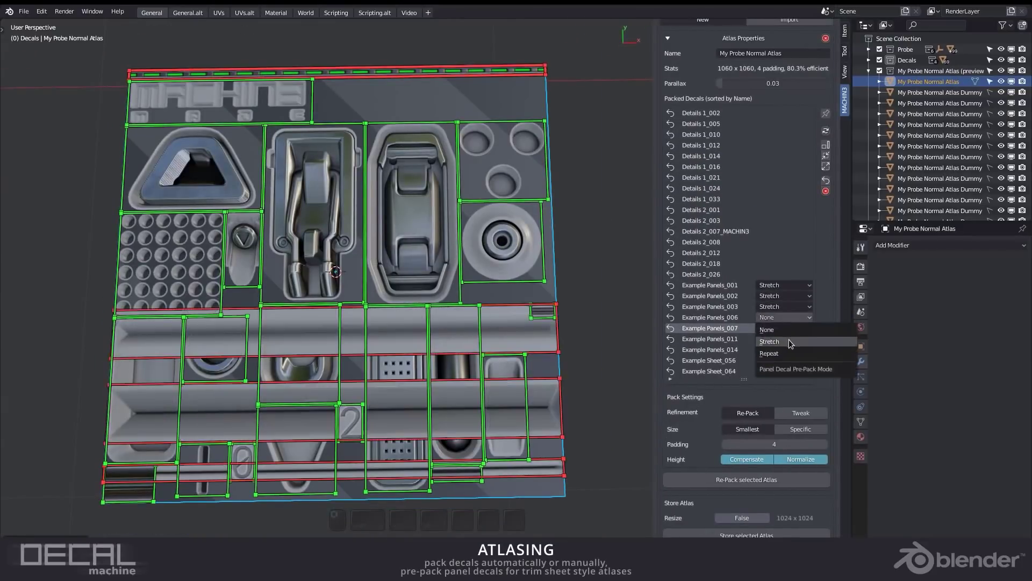
Set atlas Refinement to Re-Pack and re-pack the probe's selected normal atlas
middle_click_drag(580, 337, 598, 338, "shift")
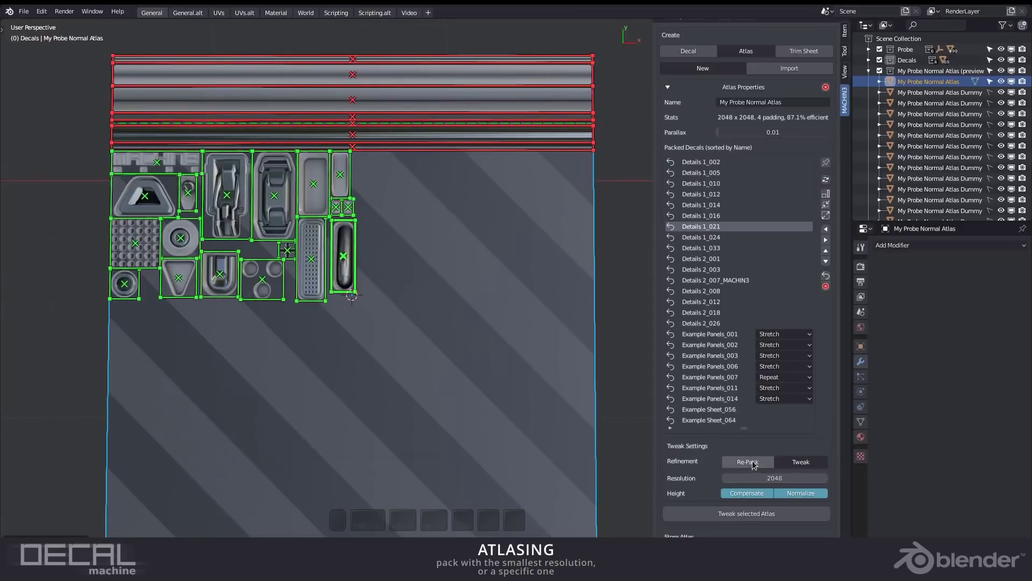
left_click(754, 463)
scroll(753, 484, "down", 2)
left_click(753, 513)
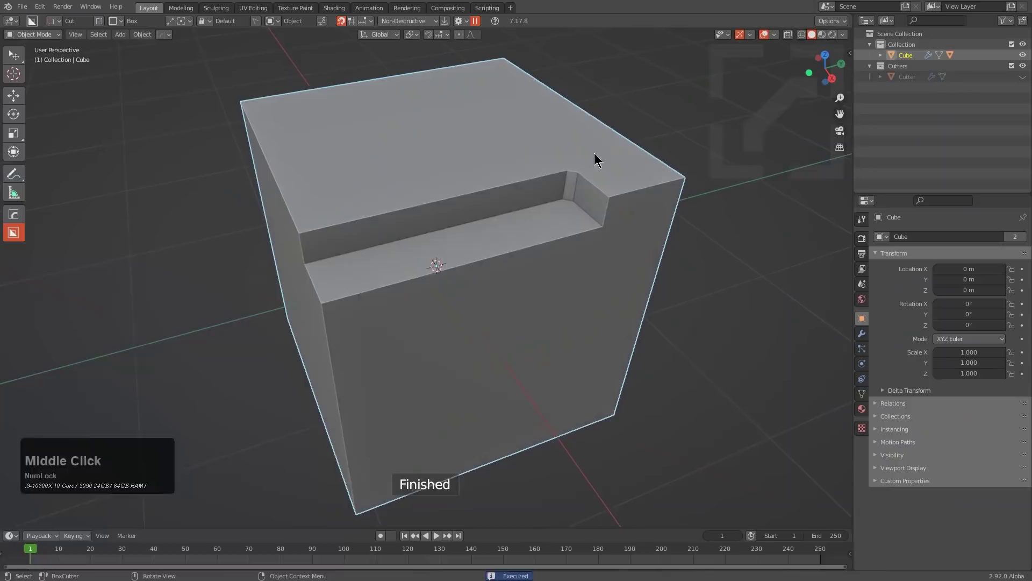
Cut a bevelled box recess into the cube, extruded down with solidified thickness
left_click_drag(595, 157, 409, 205)
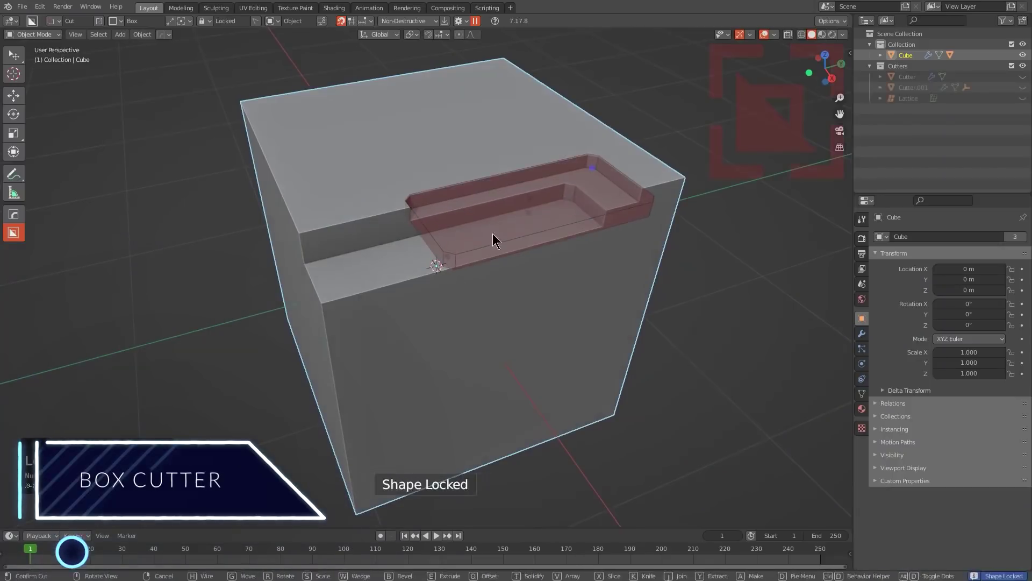
left_click(459, 355)
middle_click_drag(460, 355, 511, 199)
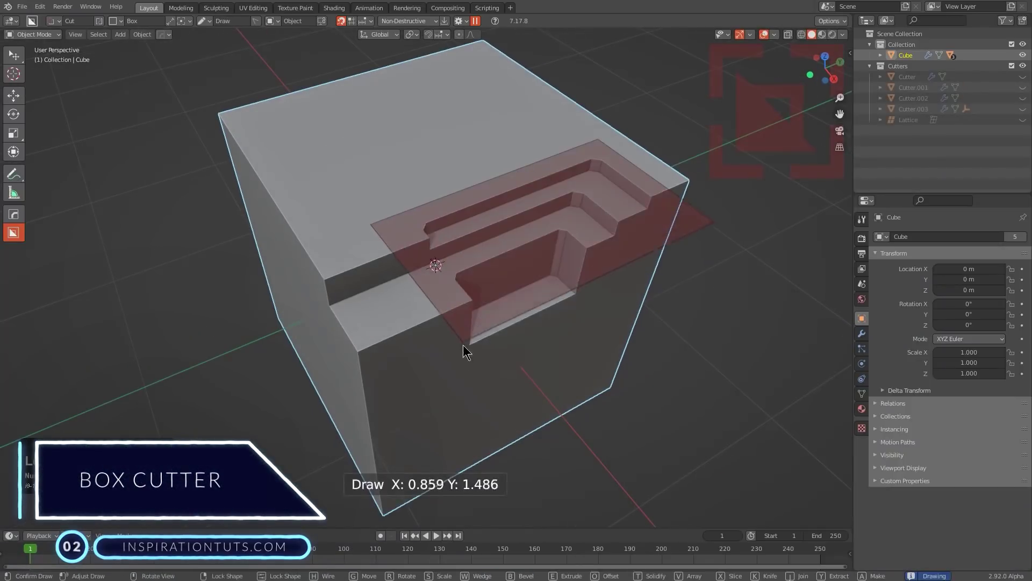
left_click_drag(463, 344, 465, 348)
key("t")
left_click(483, 424)
Cut a thin ledge along the top and a notch into the cube's corner
scroll(538, 247, "up", 5)
mouse_move(339, 239)
left_mouse_down()
mouse_move(548, 185)
mouse_move(589, 162)
left_mouse_up()
left_click(585, 195)
left_click_drag(371, 299, 537, 305)
middle_click_drag(537, 305, 518, 360)
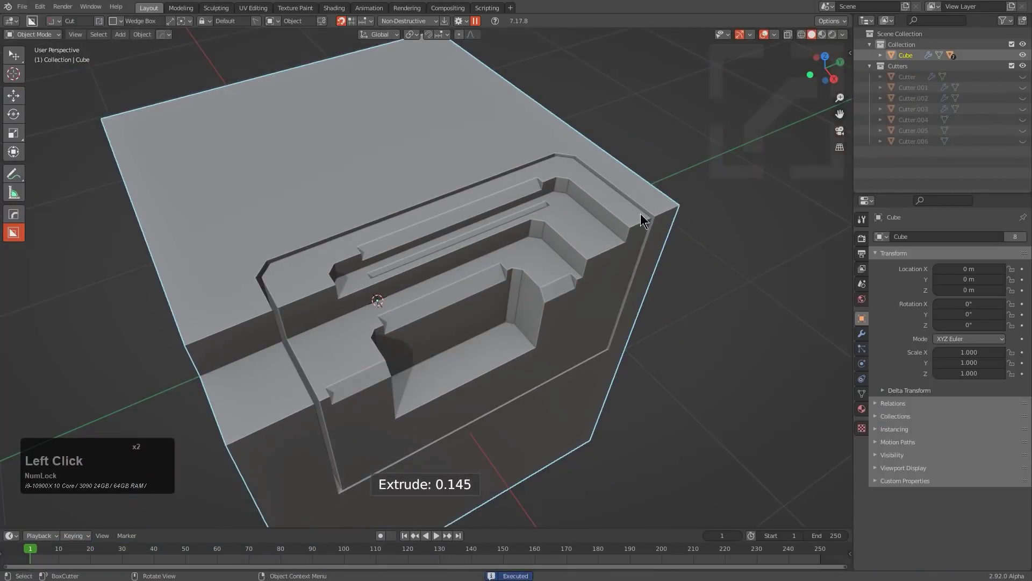
left_click_drag(645, 240, 652, 252)
left_click(652, 252)
Carve a wedge-shaped corner cut, repositioning the wedge cutter up and right
scroll(561, 265, "down", 2, "alt")
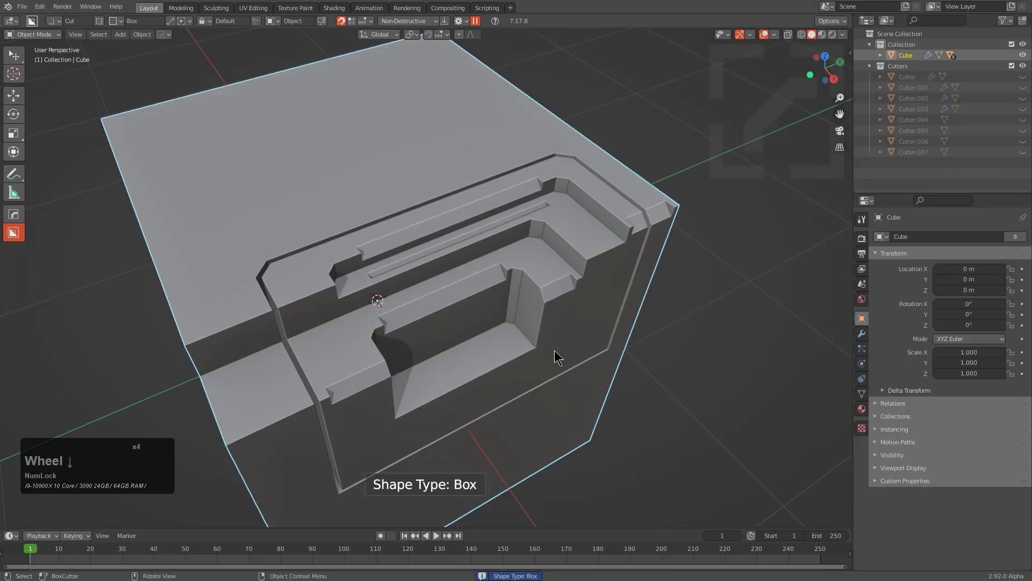
middle_click_drag(557, 358, 311, 250)
key("w")
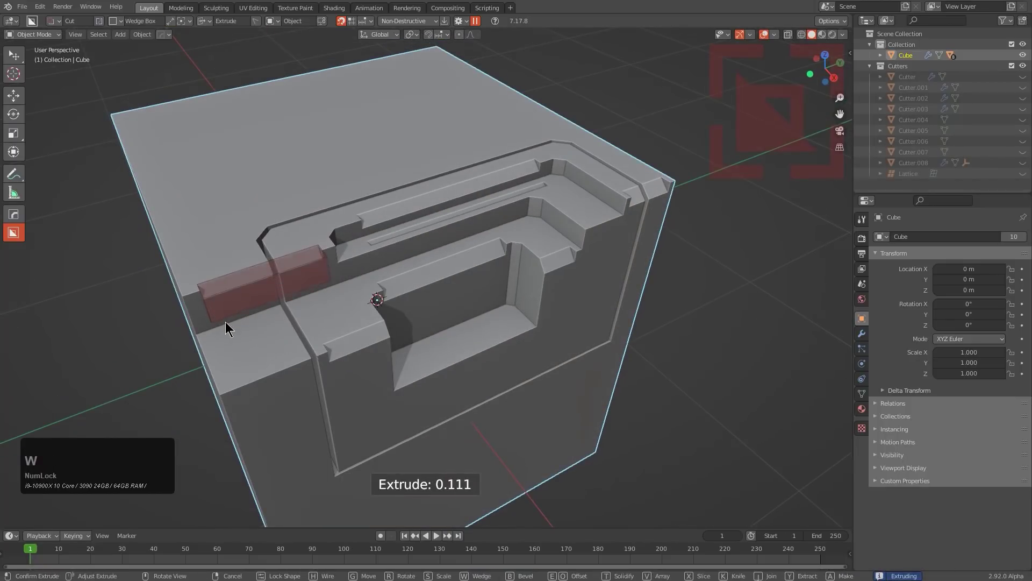
left_click(225, 321)
middle_click_drag(225, 322, 465, 233)
key("w")
key("w")
key("w")
key("w")
key("w")
key("w")
key("w")
key("w")
key("w")
key("w")
key("w")
key("w")
key("w")
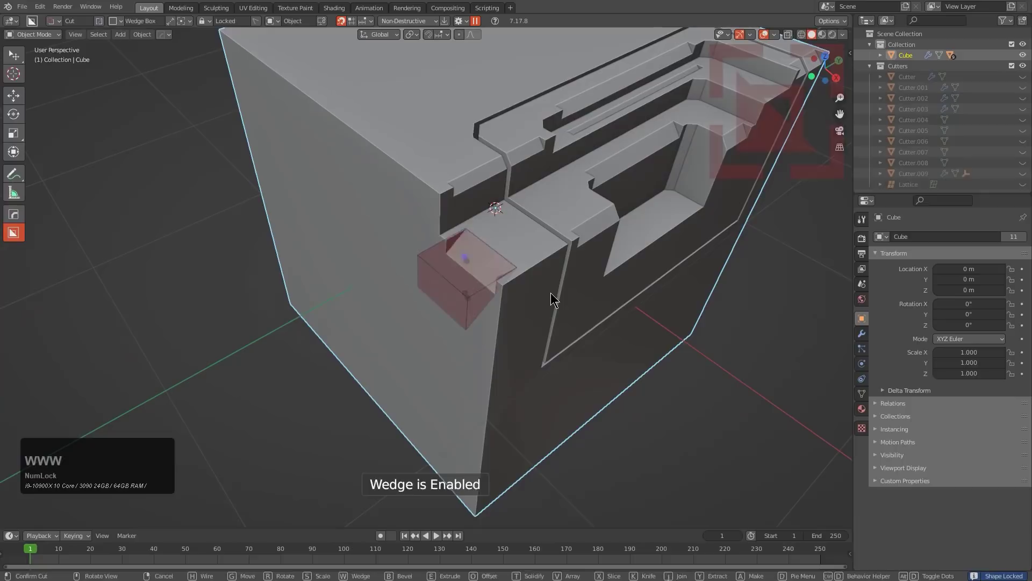
key("g")
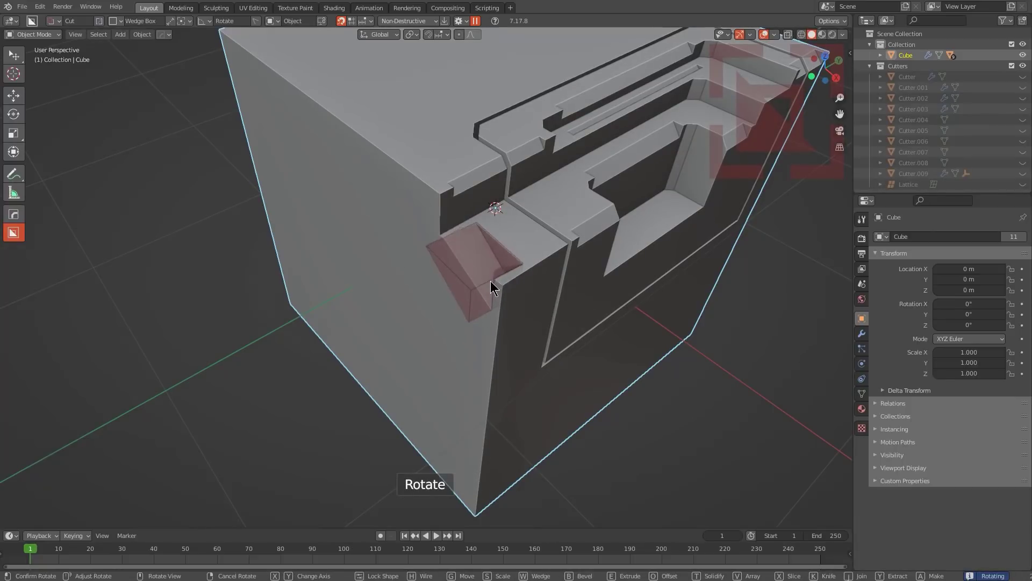
key("w")
In the cutting tool settings, collapse Behaviour and expand the Shape settings
middle_click_drag(526, 279, 584, 289)
scroll(584, 288, "down", 2)
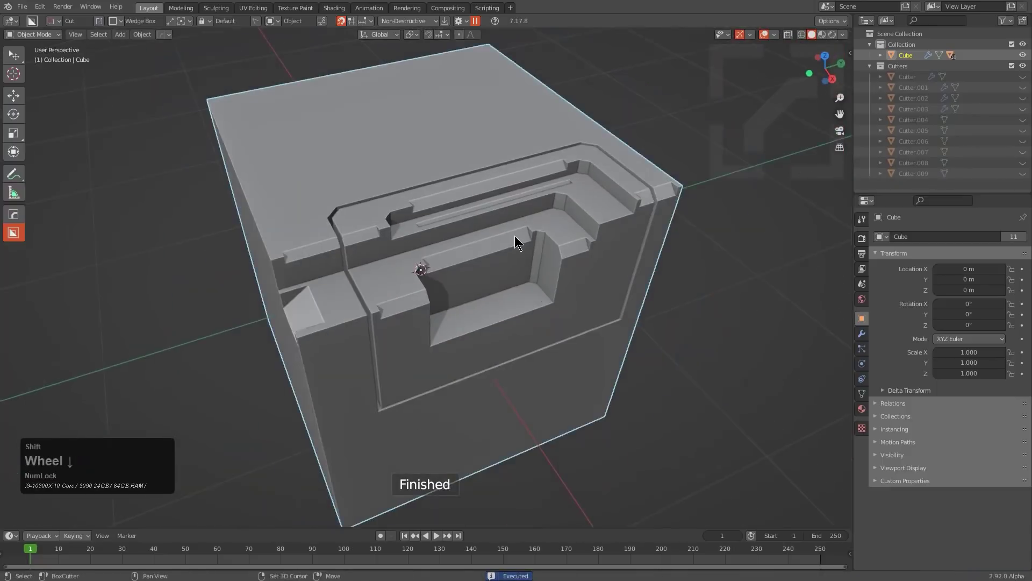
middle_click_drag(514, 236, 484, 107)
left_click(459, 21)
left_click(405, 58)
left_click(415, 71)
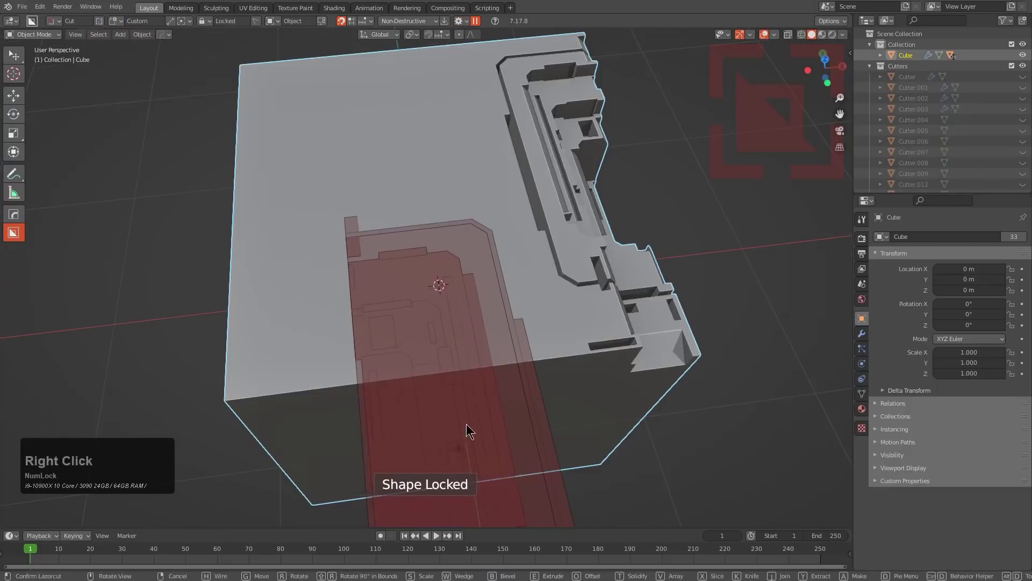
Move and rotate the red cutter down the cube's side and set its cut depth
key("g")
key("r")
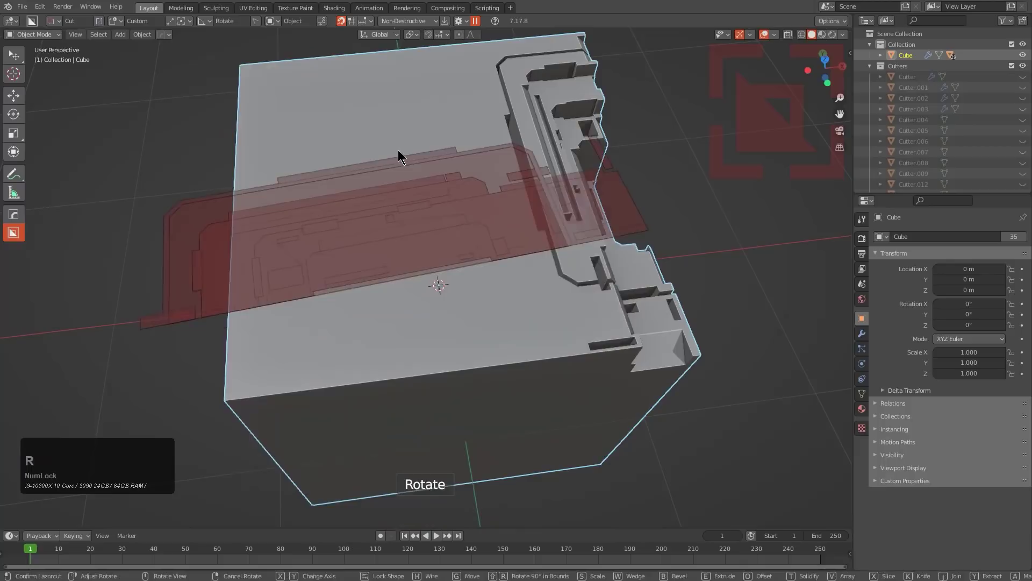
key("g")
left_click(538, 430)
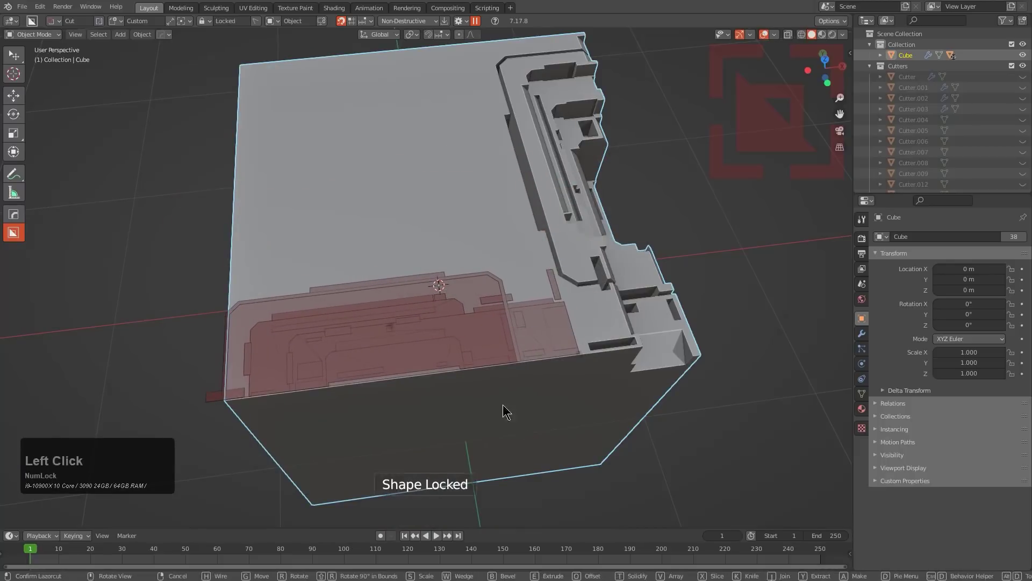
key("g")
left_click(435, 401)
middle_click_drag(435, 401, 576, 348)
scroll(453, 234, "down", 2)
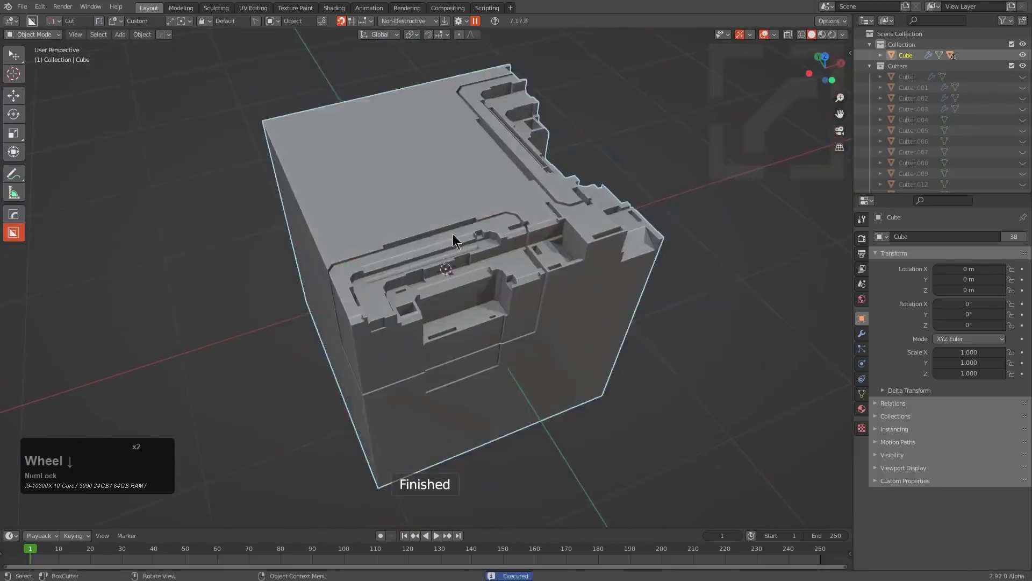
middle_click_drag(453, 240, 336, 213)
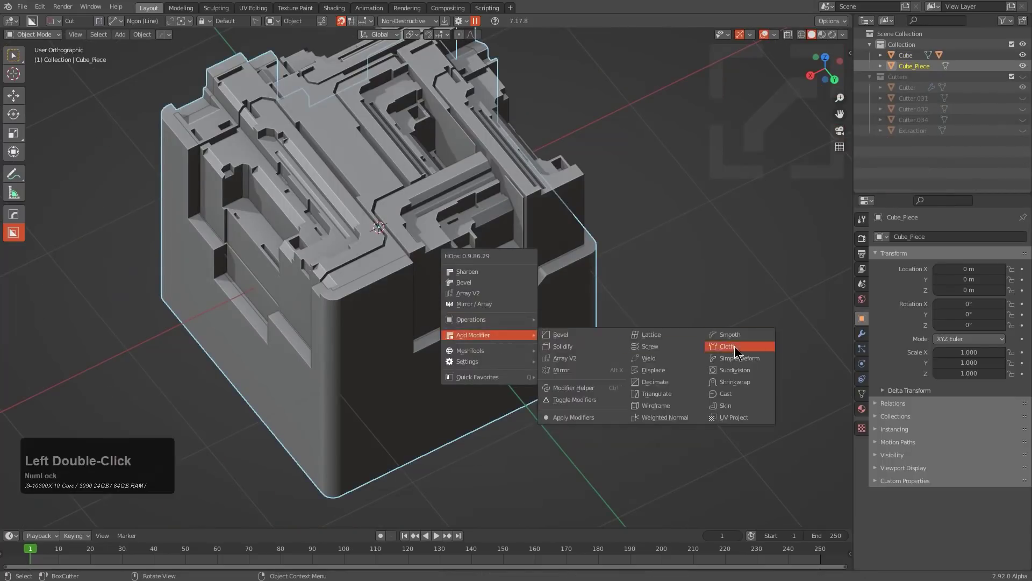
Play the cloth inflation simulation to frame 26 so Cube_Piece puffs out
left_click(729, 346)
middle_click_drag(736, 352, 70, 352)
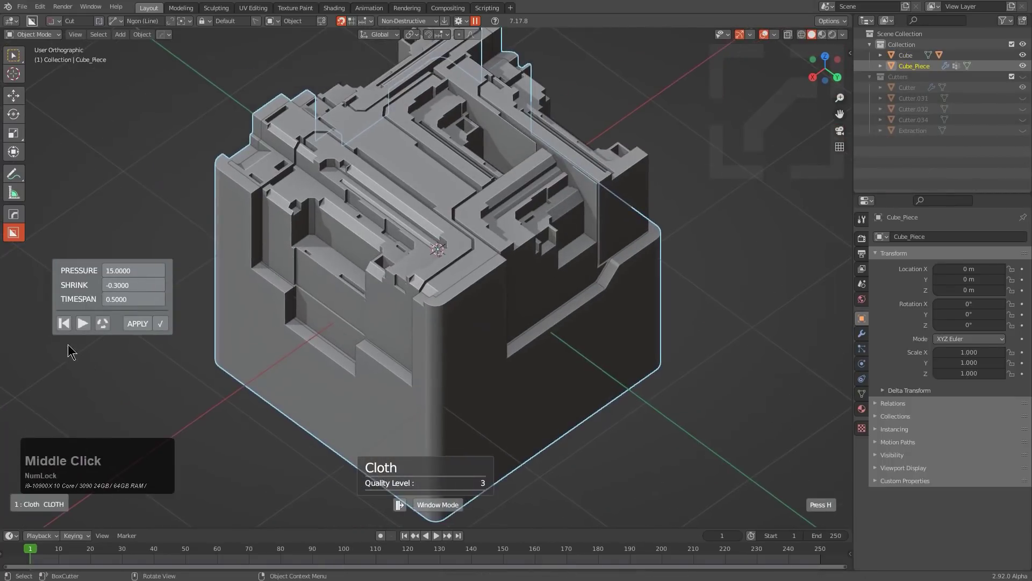
left_click_drag(56, 179, 106, 226)
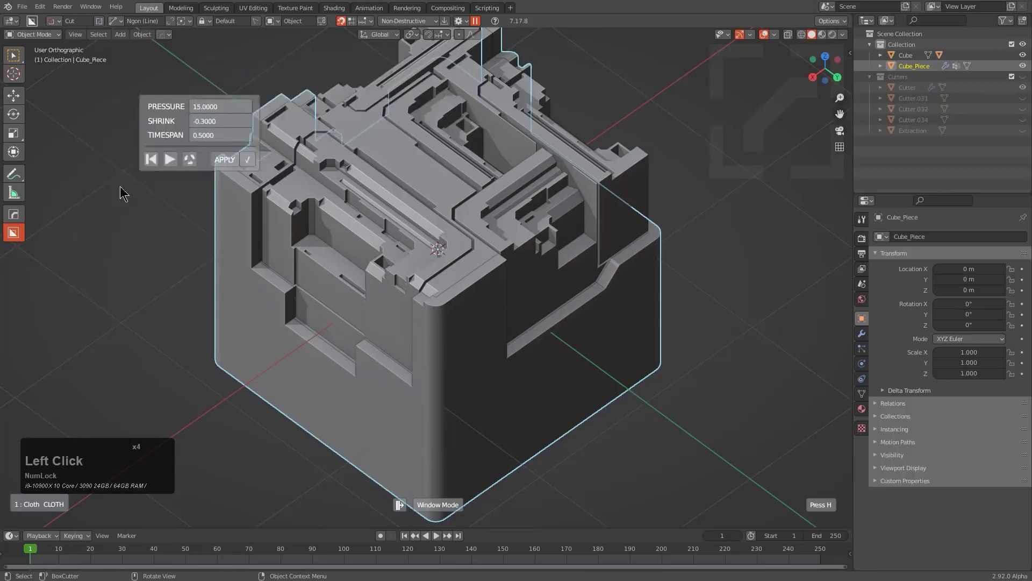
left_click_drag(110, 166, 74, 159)
left_click(97, 150)
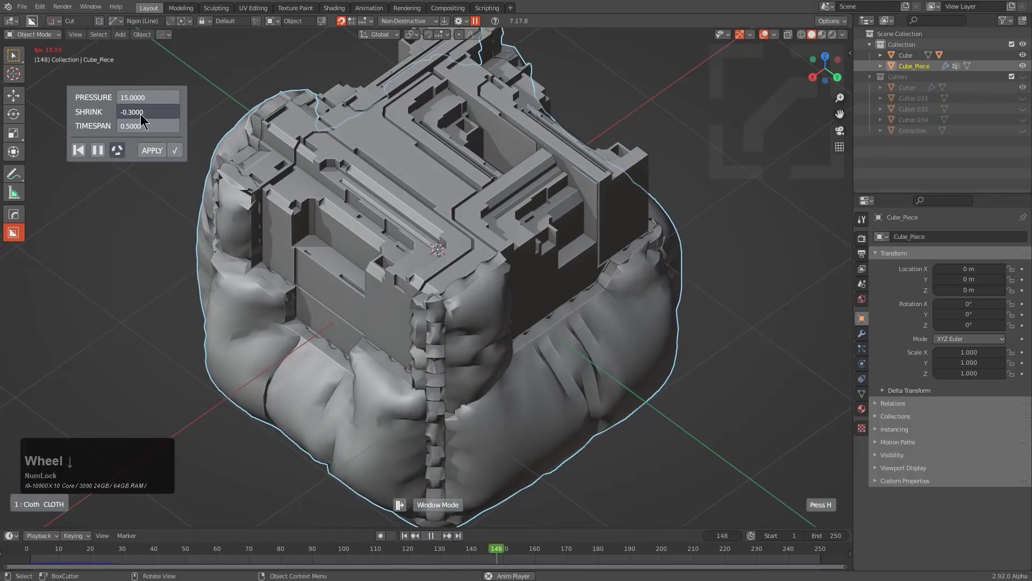
scroll(142, 119, "down", 1)
left_click(175, 150)
Add a Cloth modifier to the piece from the Hard Ops Q menu
middle_click_drag(524, 268, 373, 305)
key("q")
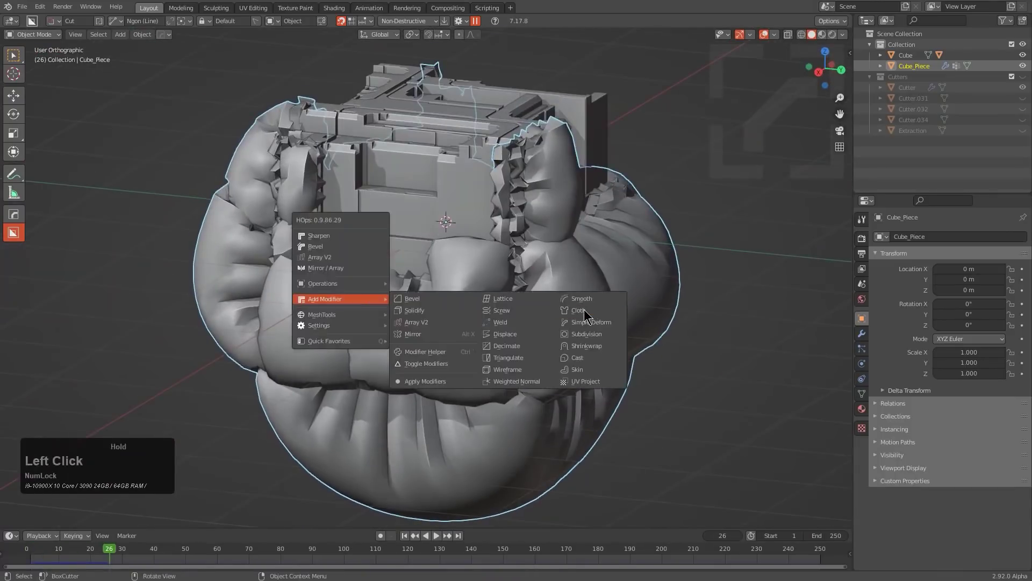
left_click(584, 308)
scroll(136, 116, "up", 1)
scroll(135, 115, "down", 1)
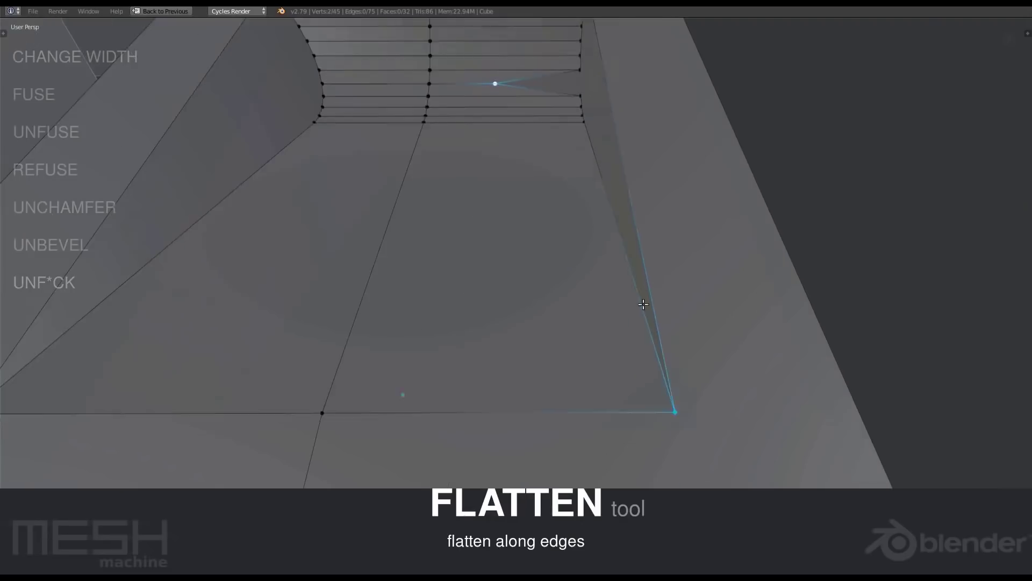
Turn the chamfered block's triangular corner with Turn Corner, then rebuild it as a Quad Corner
key("y")
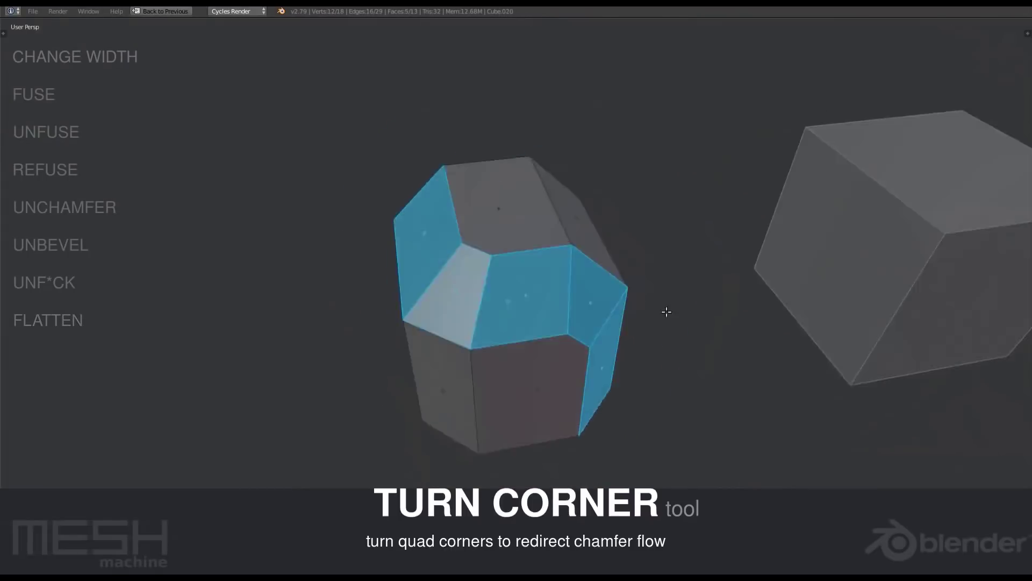
key("y")
left_click(657, 317)
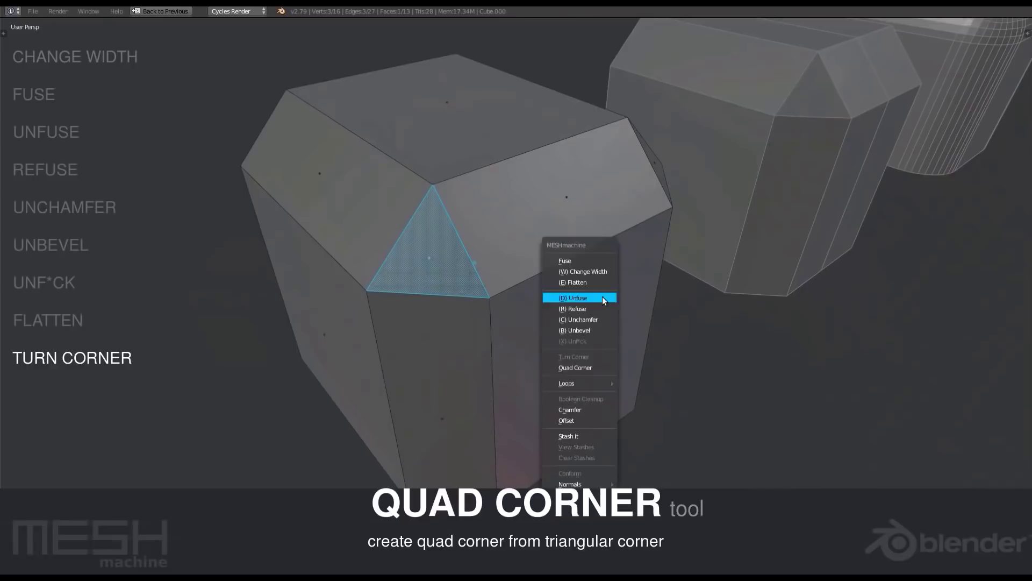
left_click(597, 365)
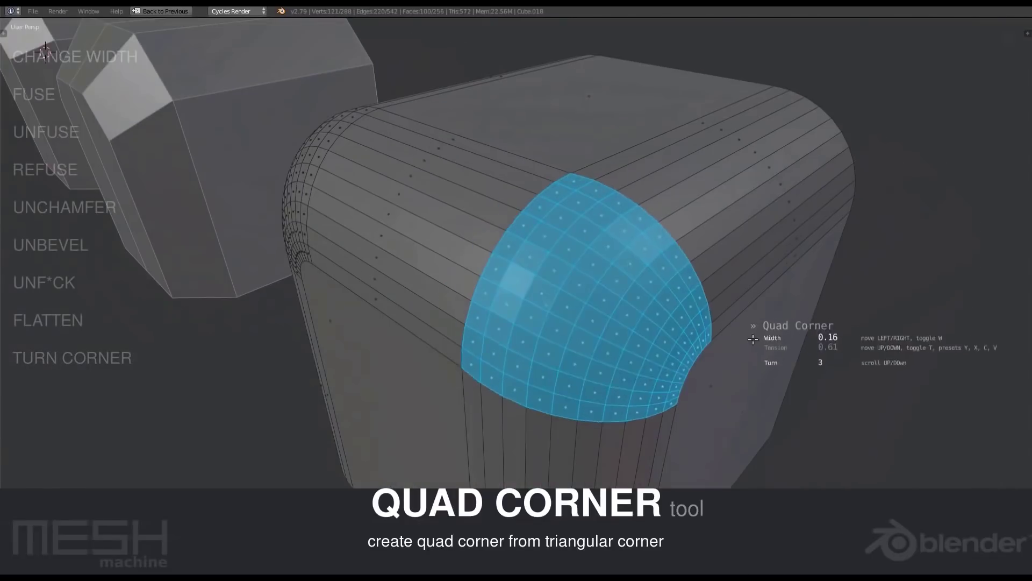